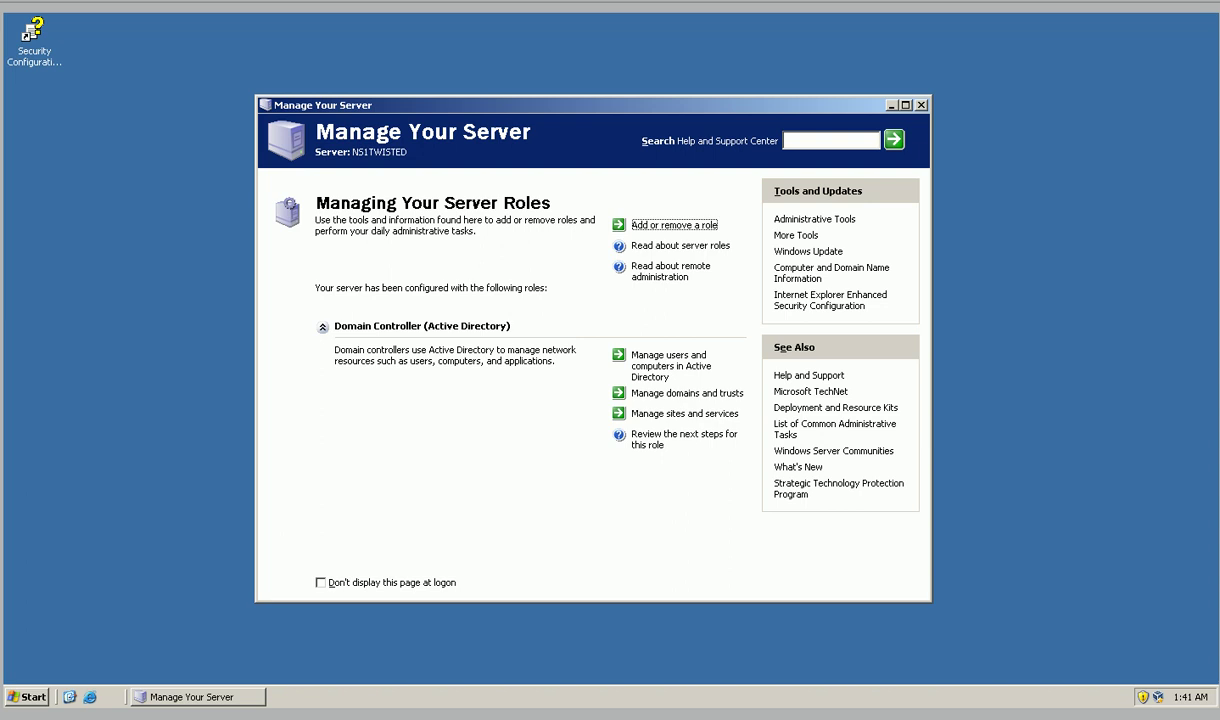
Step: Add the DNS server role to this server and confirm the summary to begin its installation
click(322, 326)
click(673, 225)
click(335, 383)
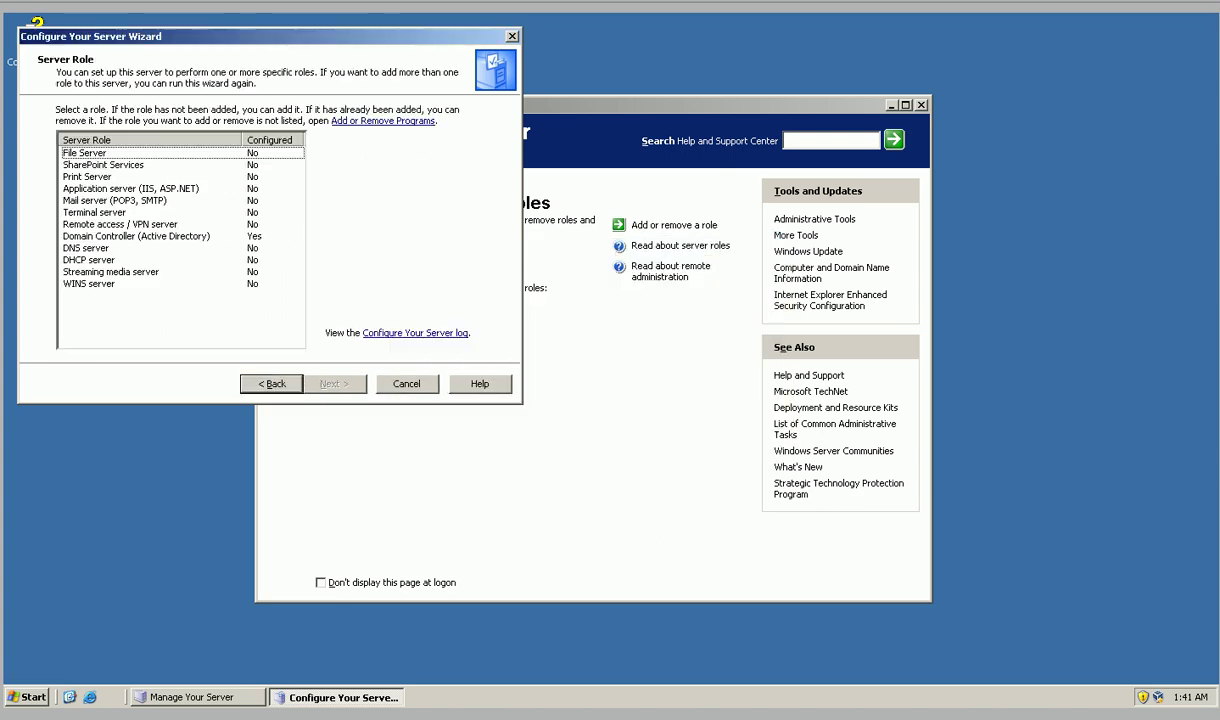
click(86, 248)
key(Return)
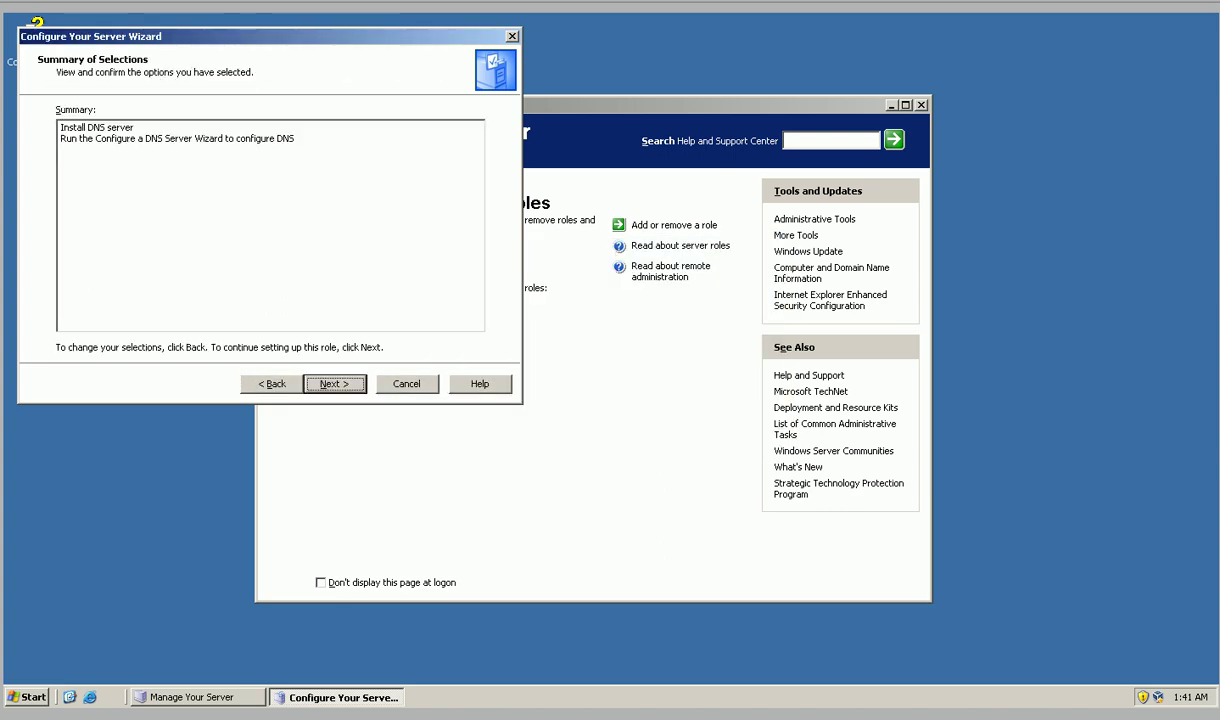
key(Return)
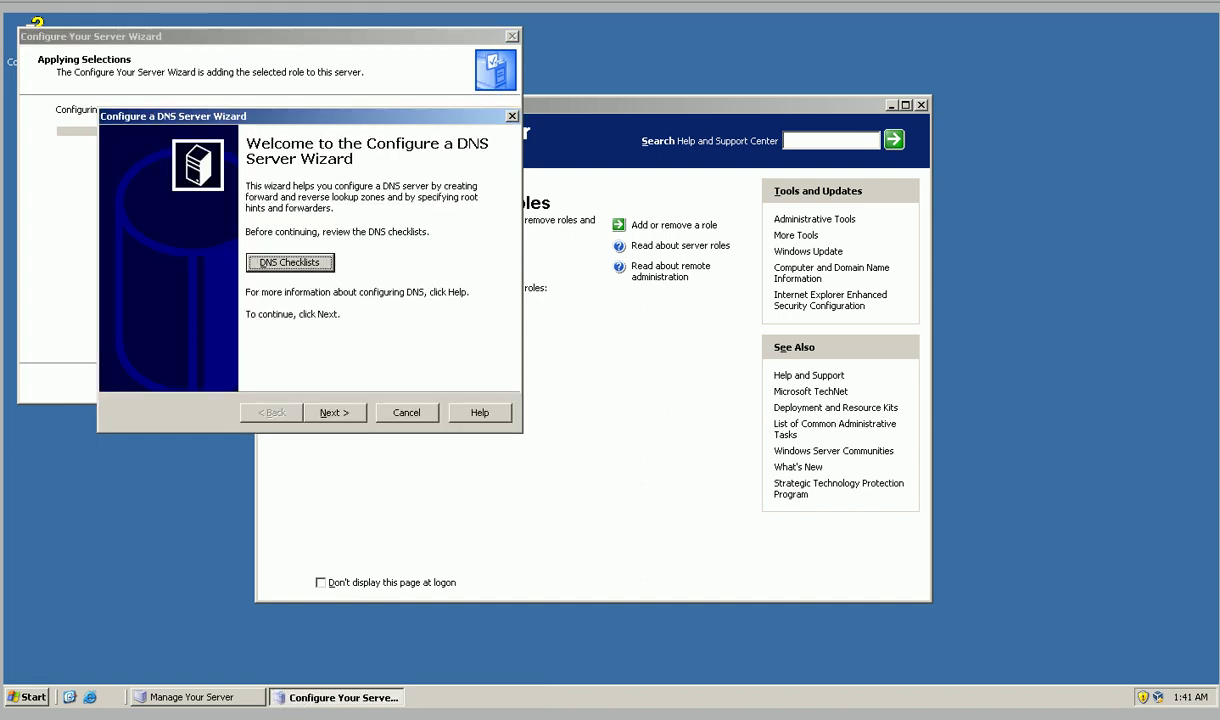
Step: Choose to create a forward lookup zone that is maintained by this server
key(Return)
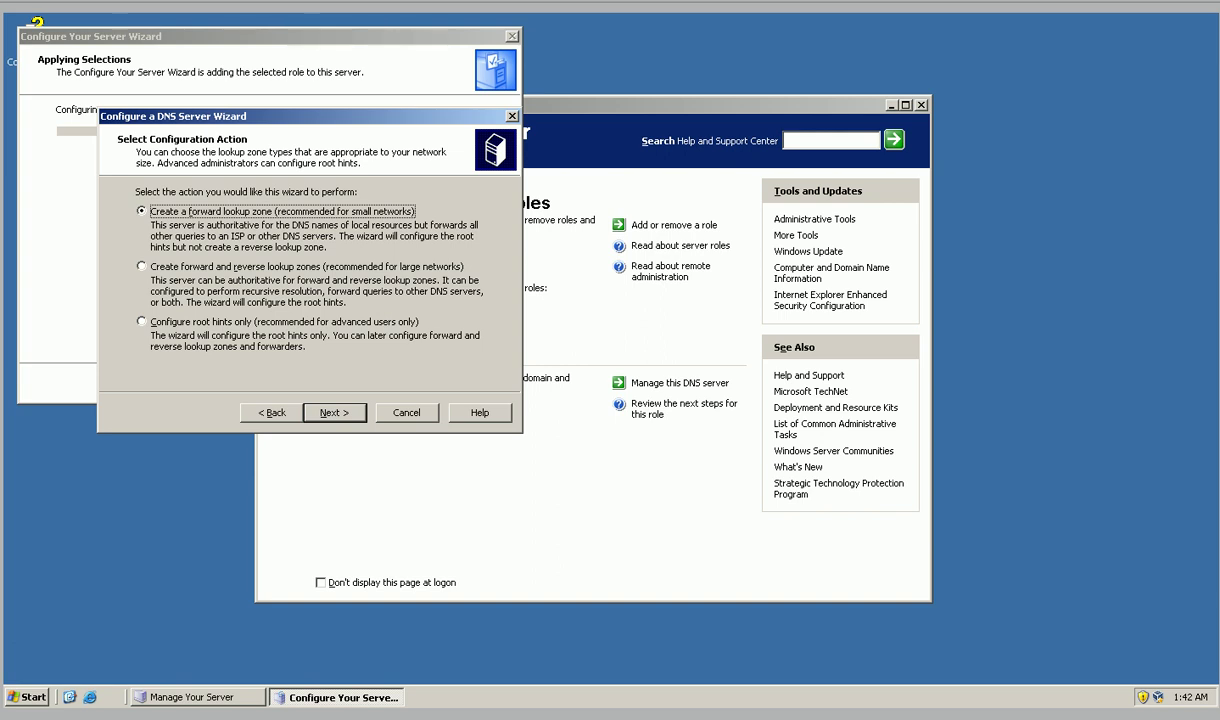
key(Return)
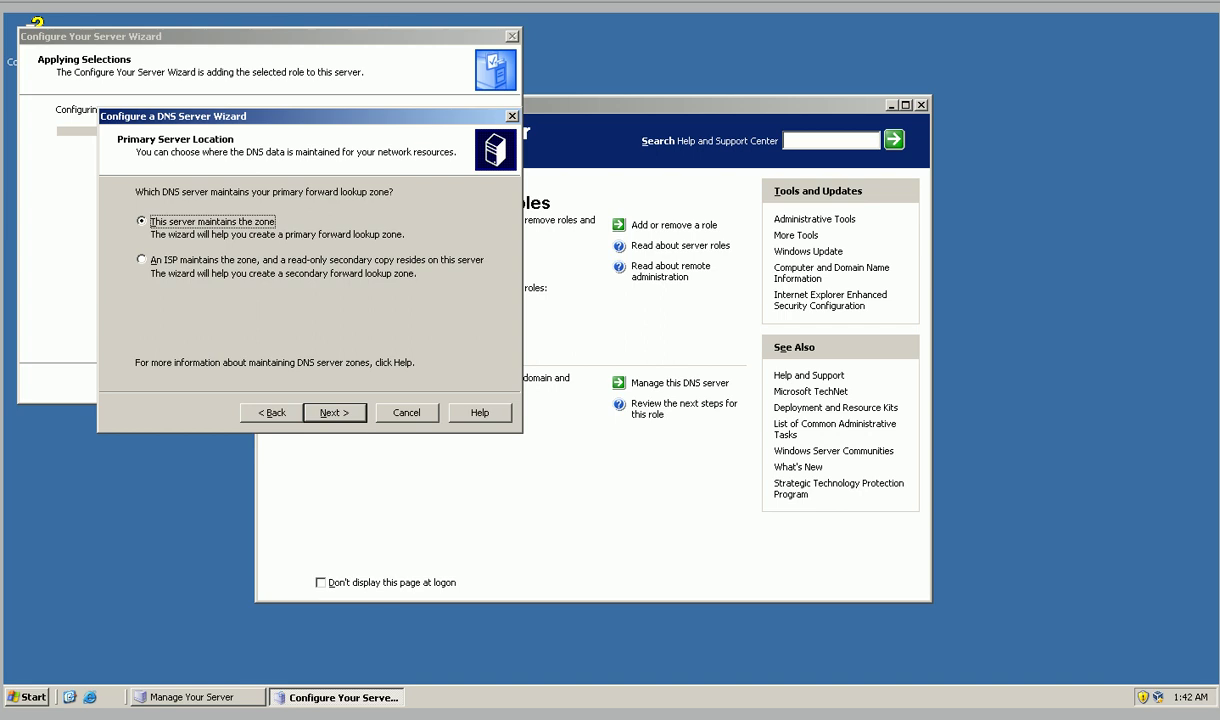
key(Return)
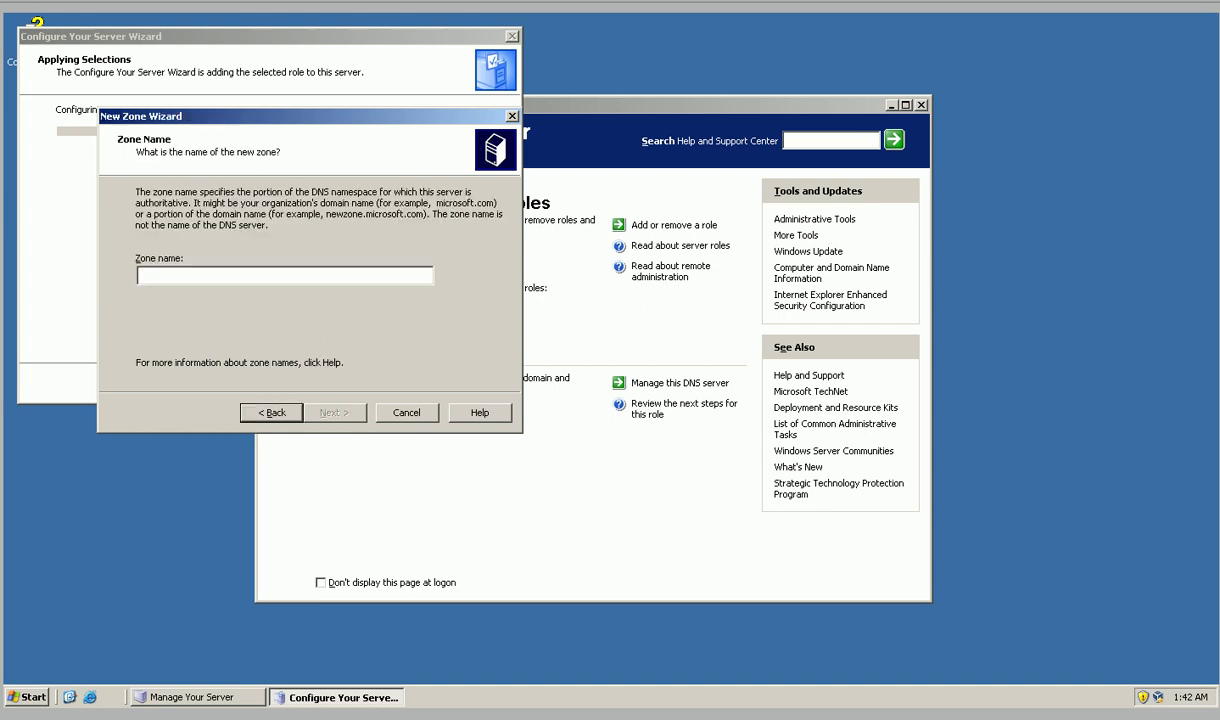
Step: Name the new zone teamtwisted.com and do not allow dynamic updates
text(teamtwisted.com)
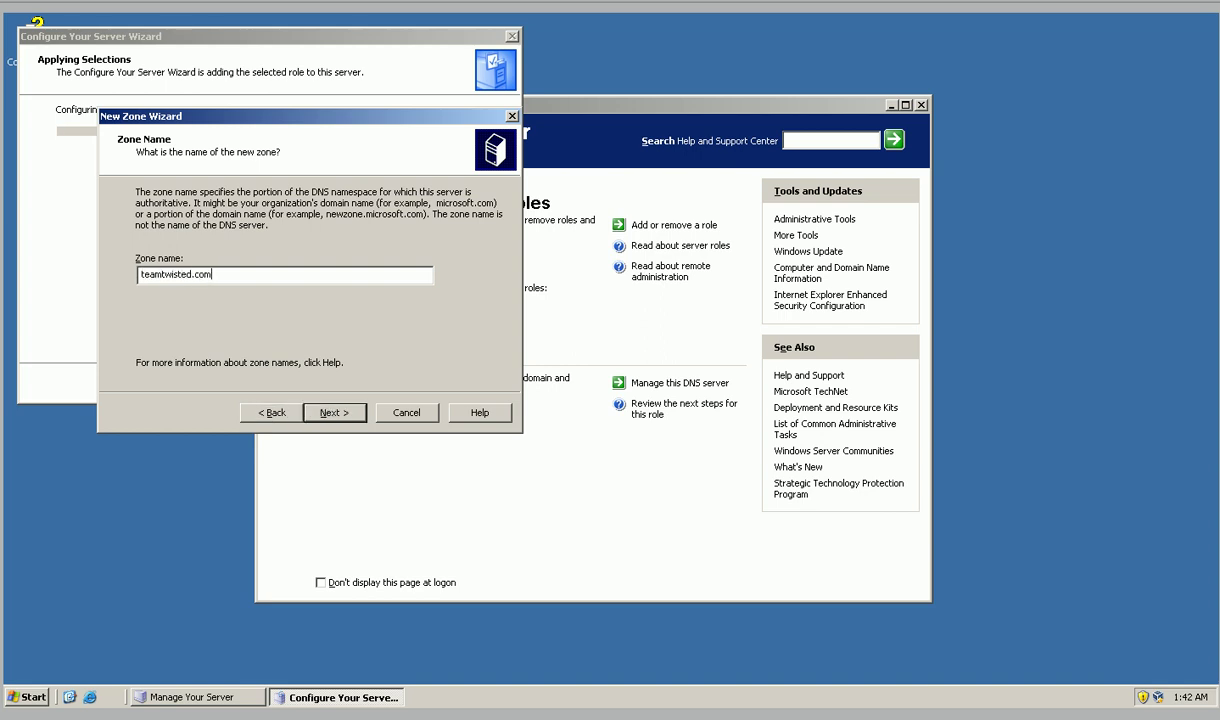
key(Return)
key(Return)
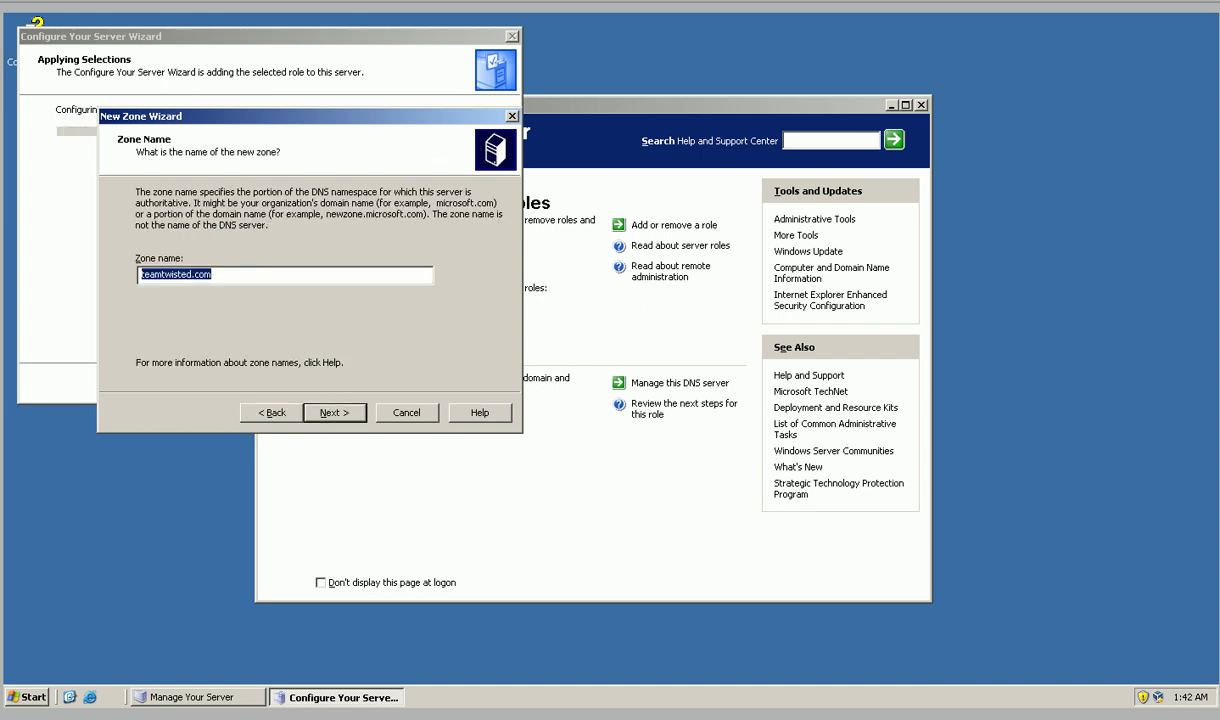
key(Return)
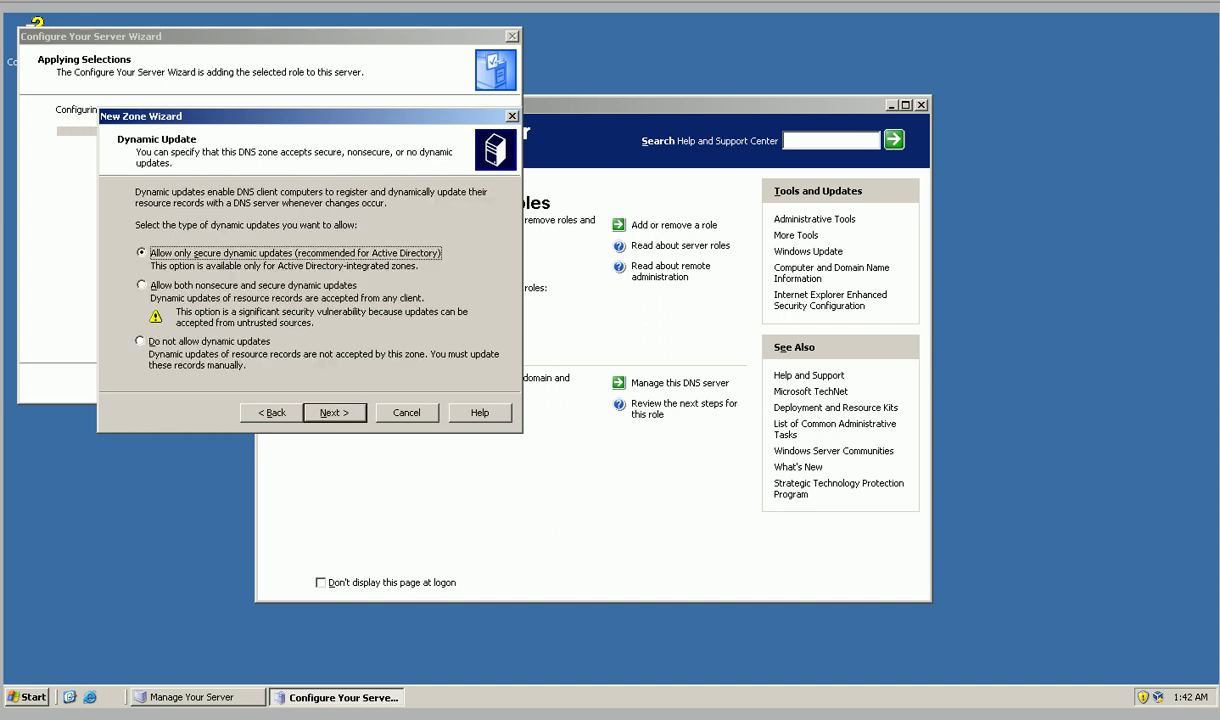
key(alt+d)
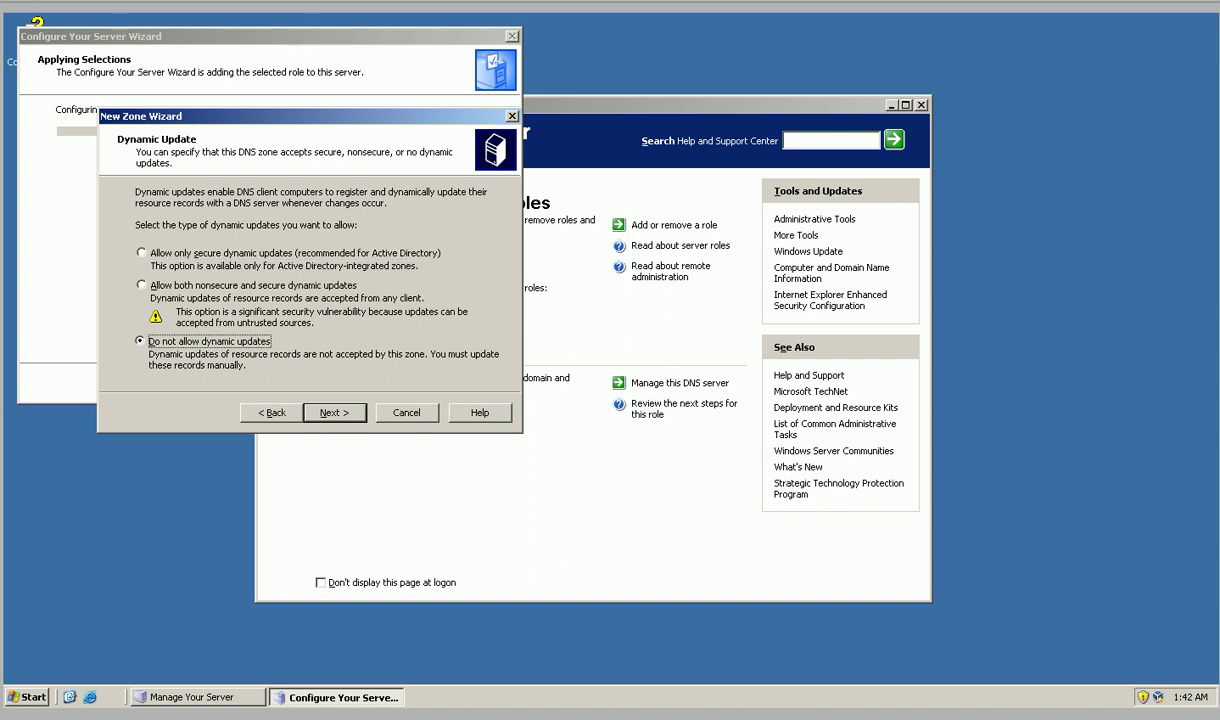
key(Return)
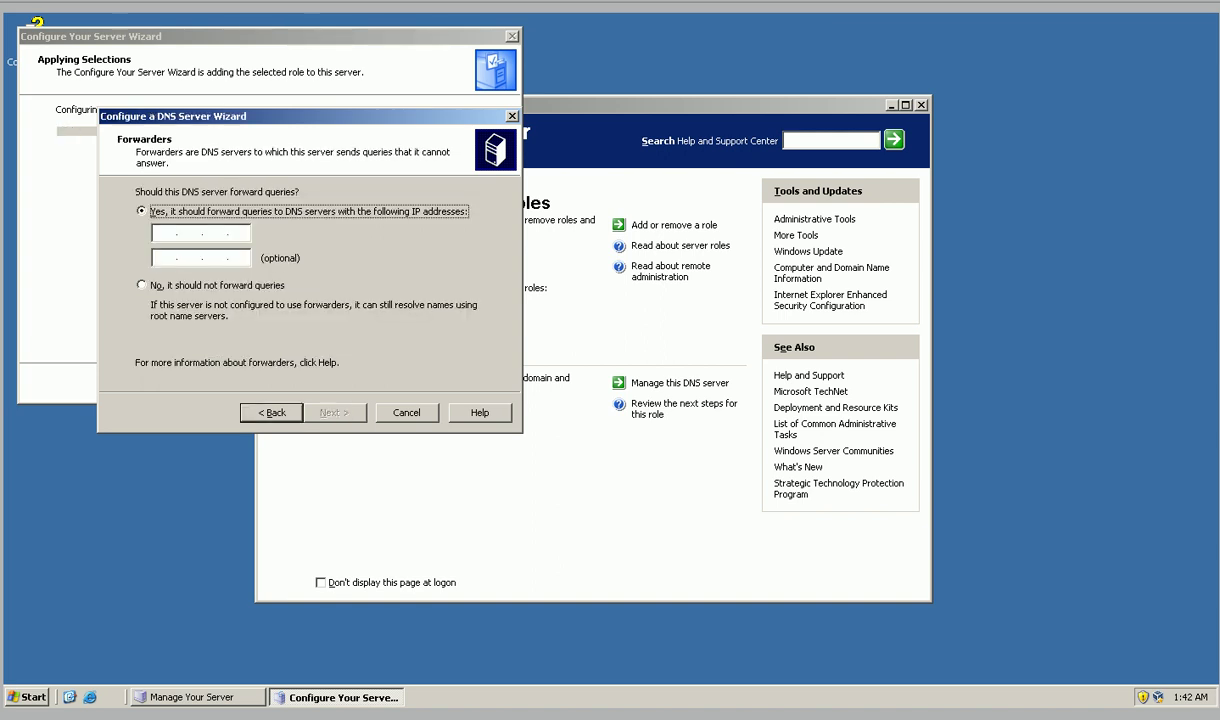
Step: Set the DNS server not to forward queries and finish the DNS configuration and server role wizards
key(Down)
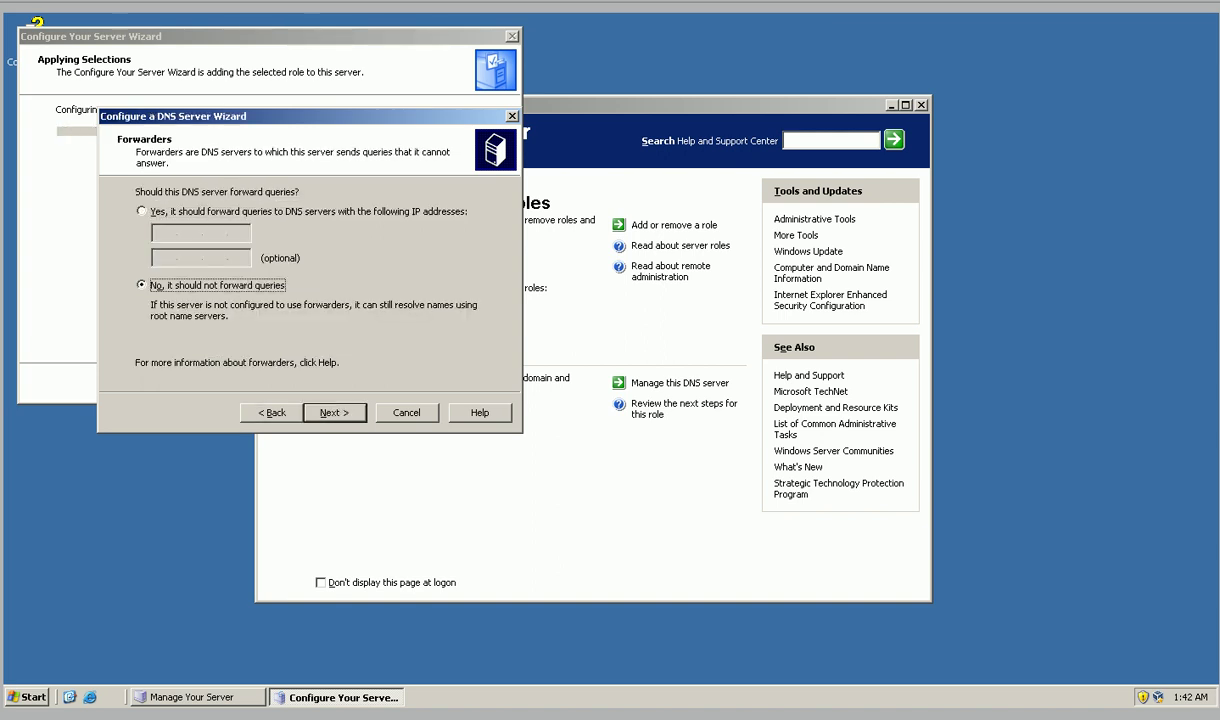
key(Up)
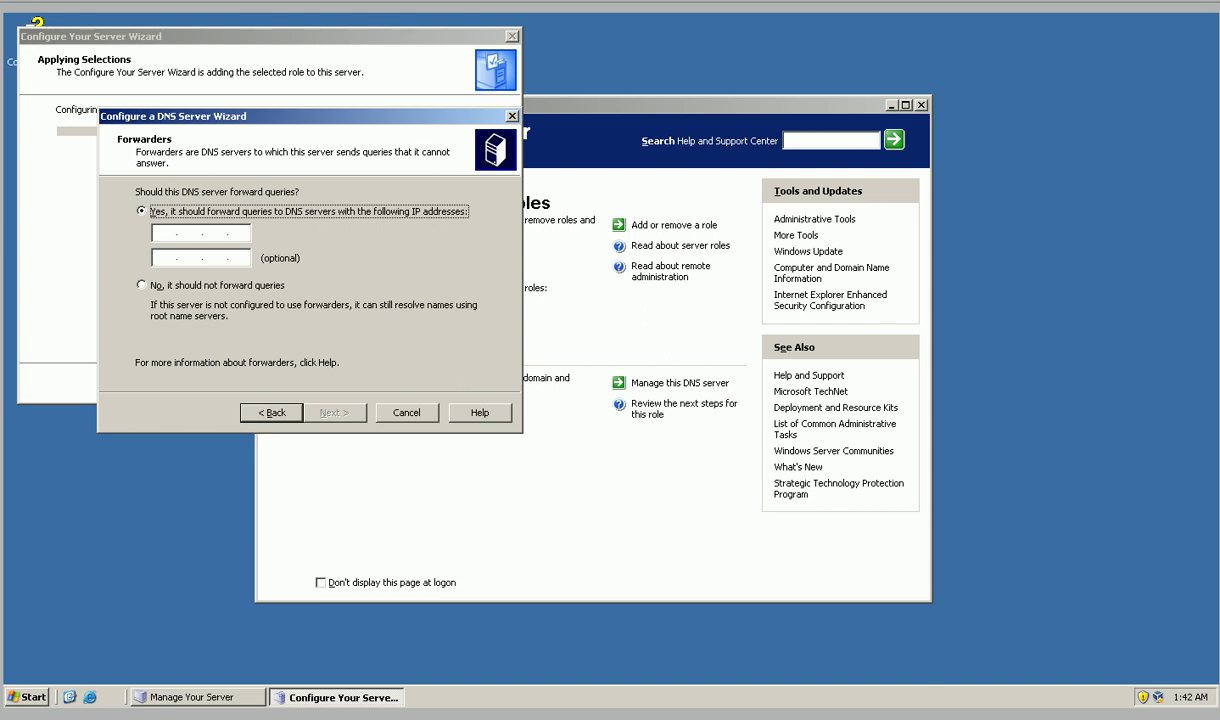
click(178, 232)
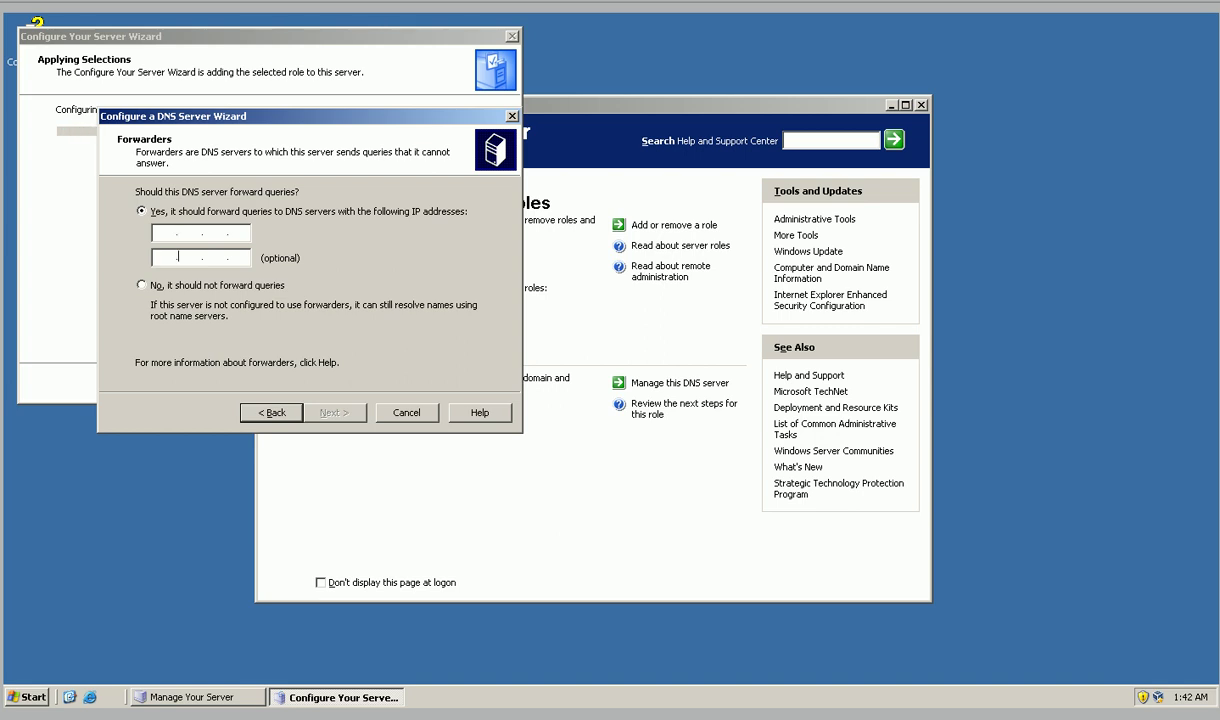
click(142, 285)
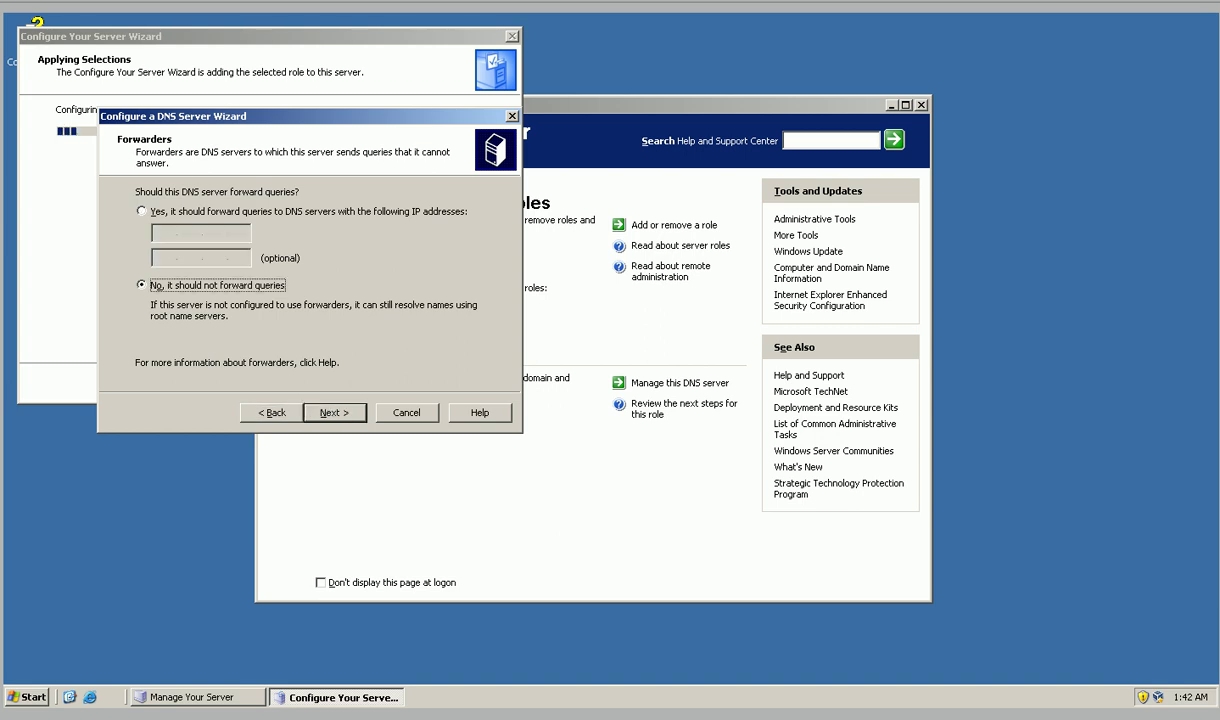
key(Return)
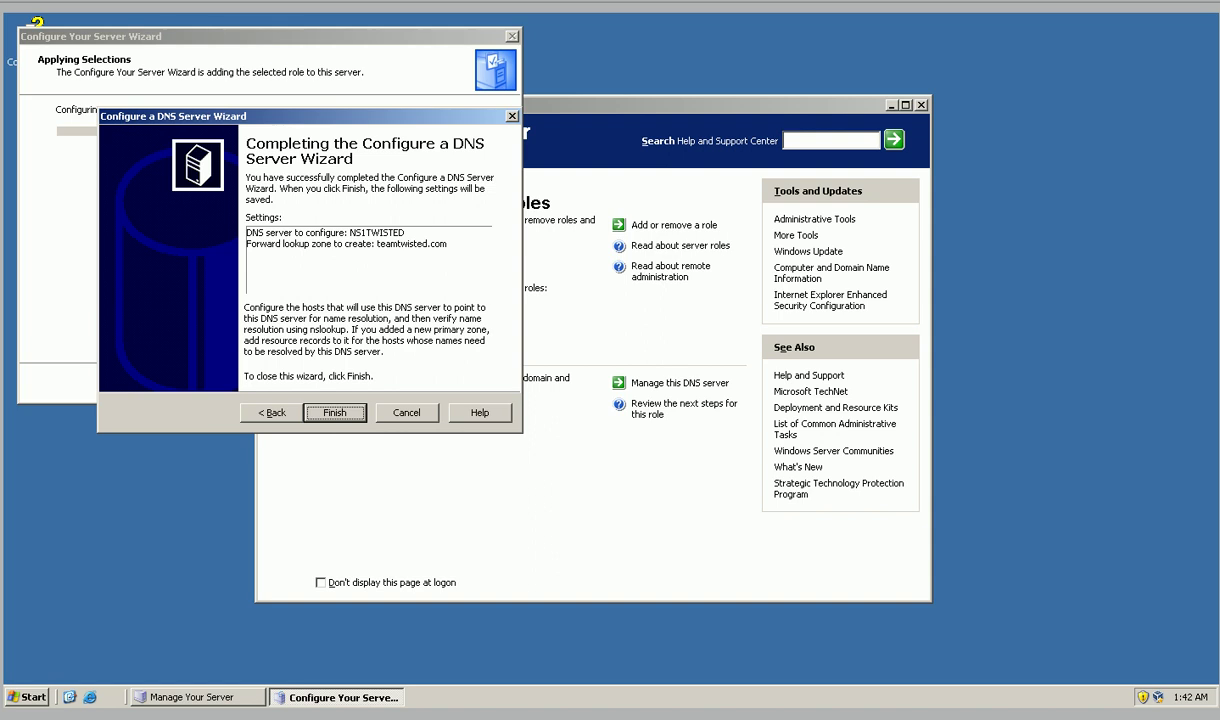
key(Return)
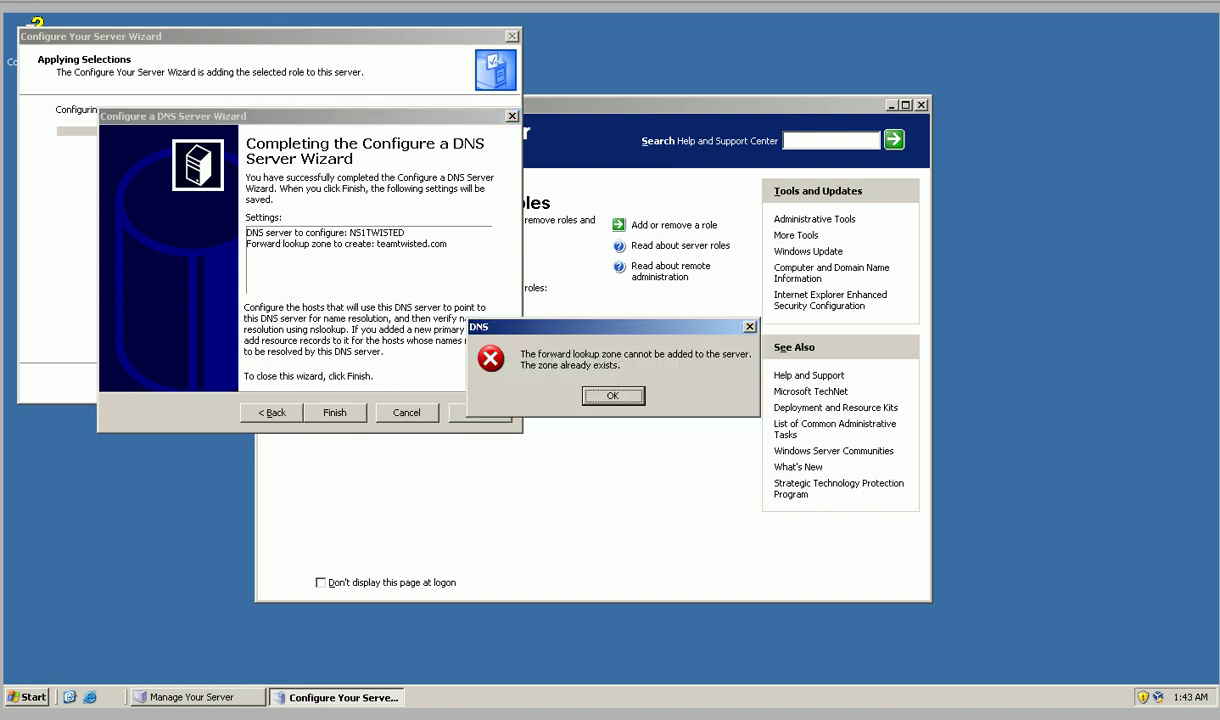
key(Return)
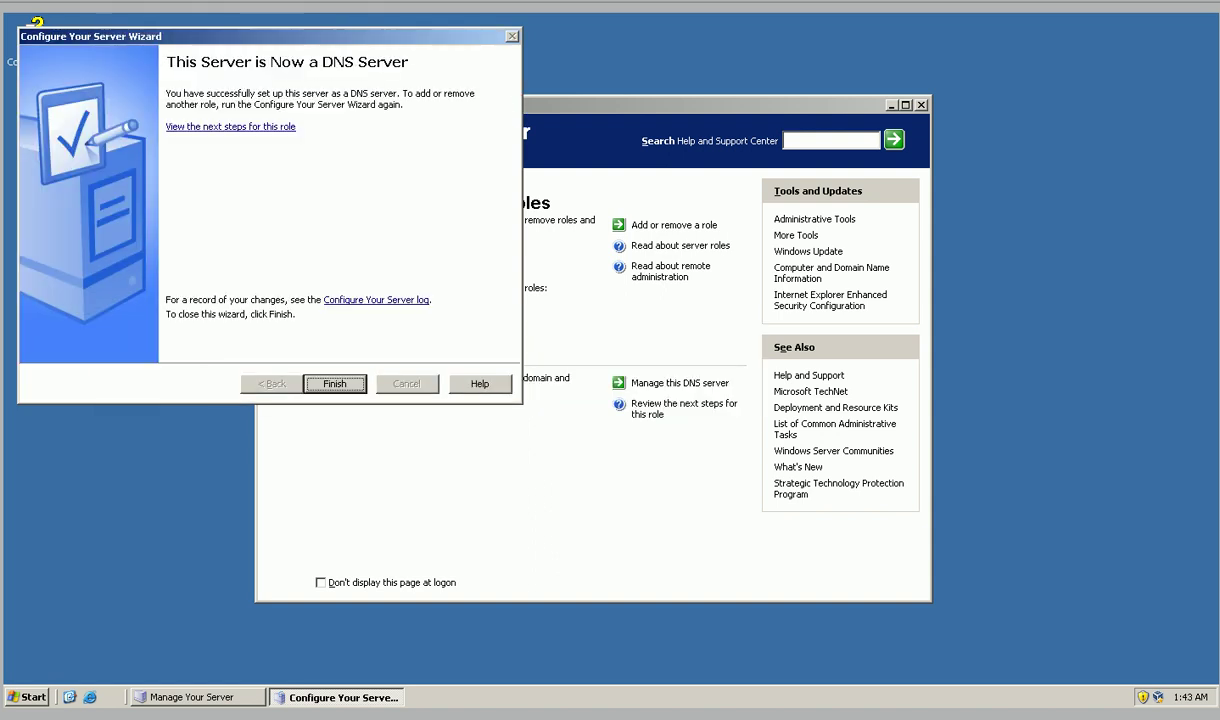
key(Return)
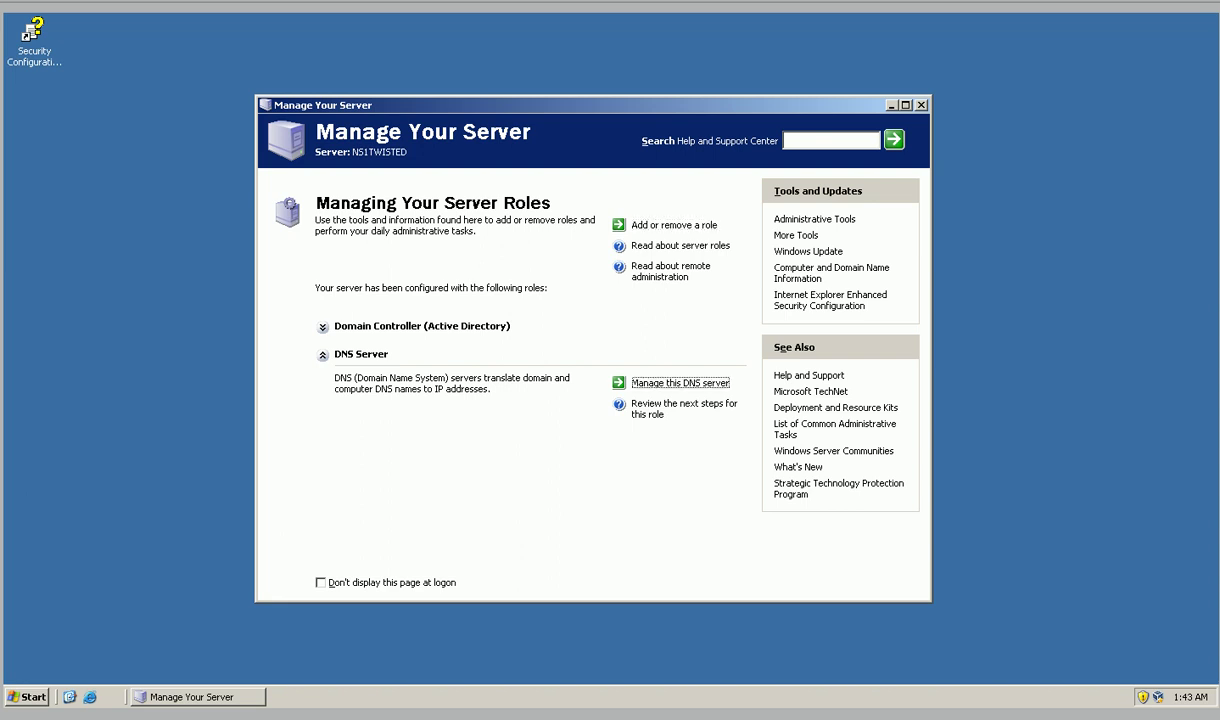
Step: Open the DNS management console, expand the forward and reverse lookup zones, and list the records of the teamtwisted.com zone
click(680, 383)
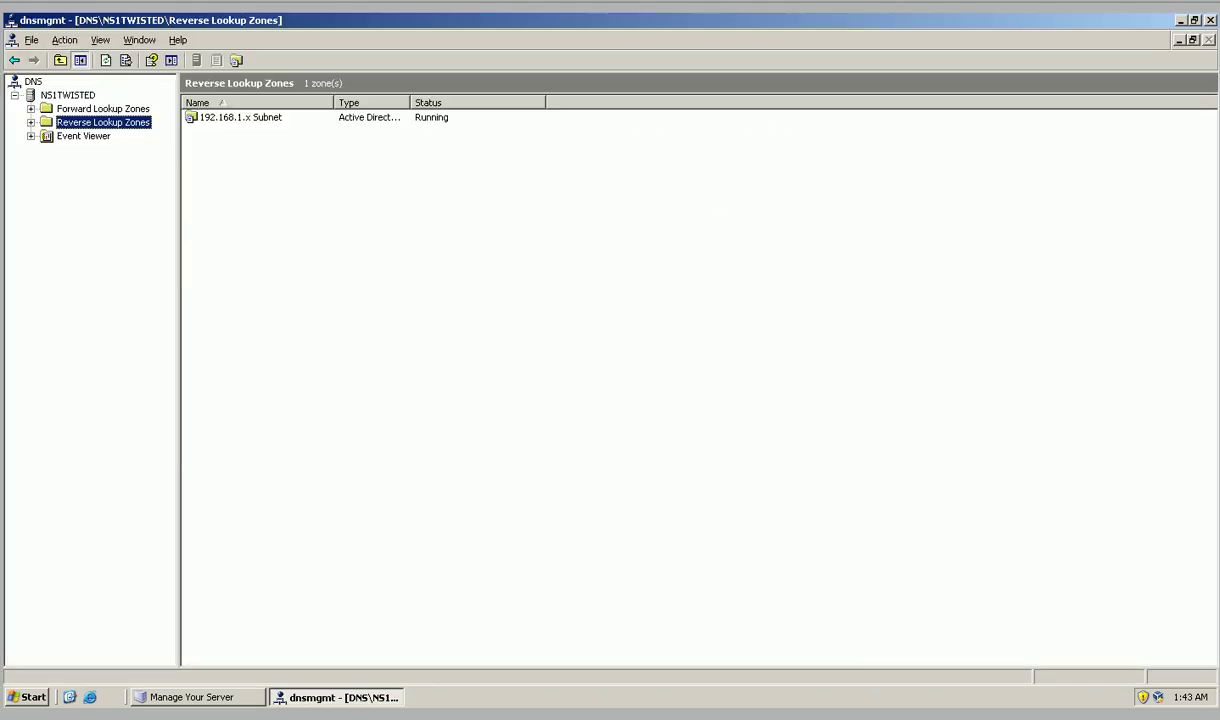
double_click(103, 108)
key(Tab)
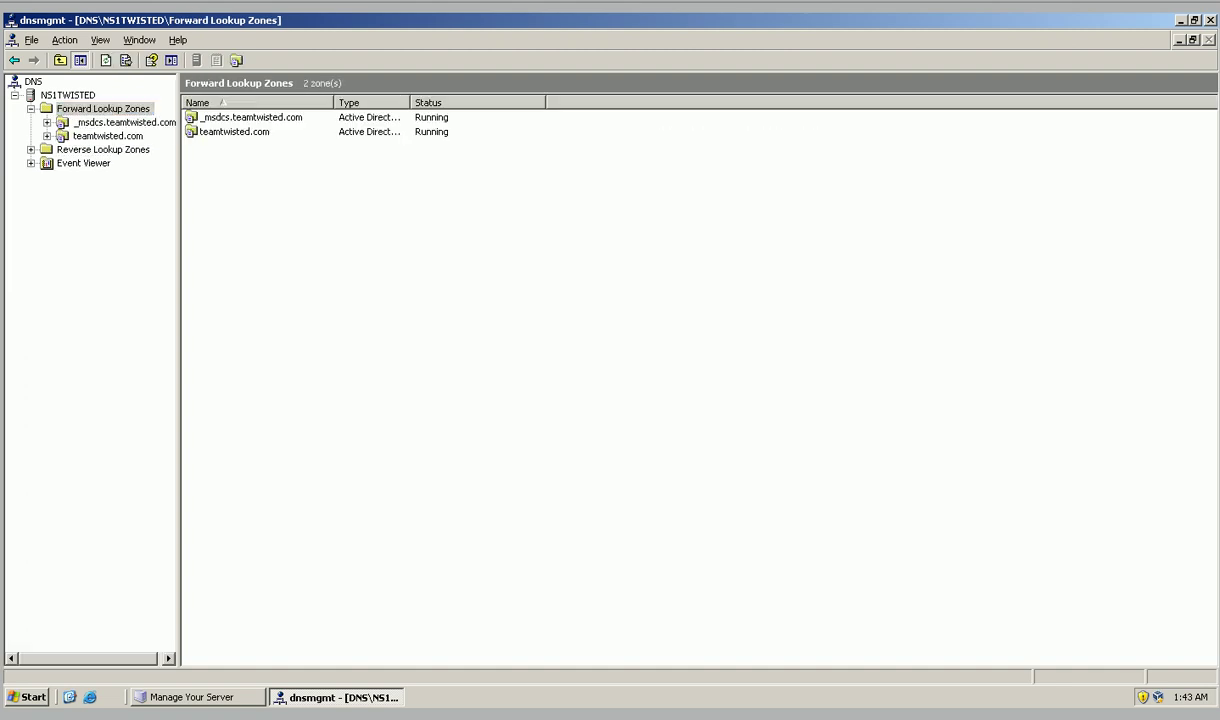
double_click(103, 149)
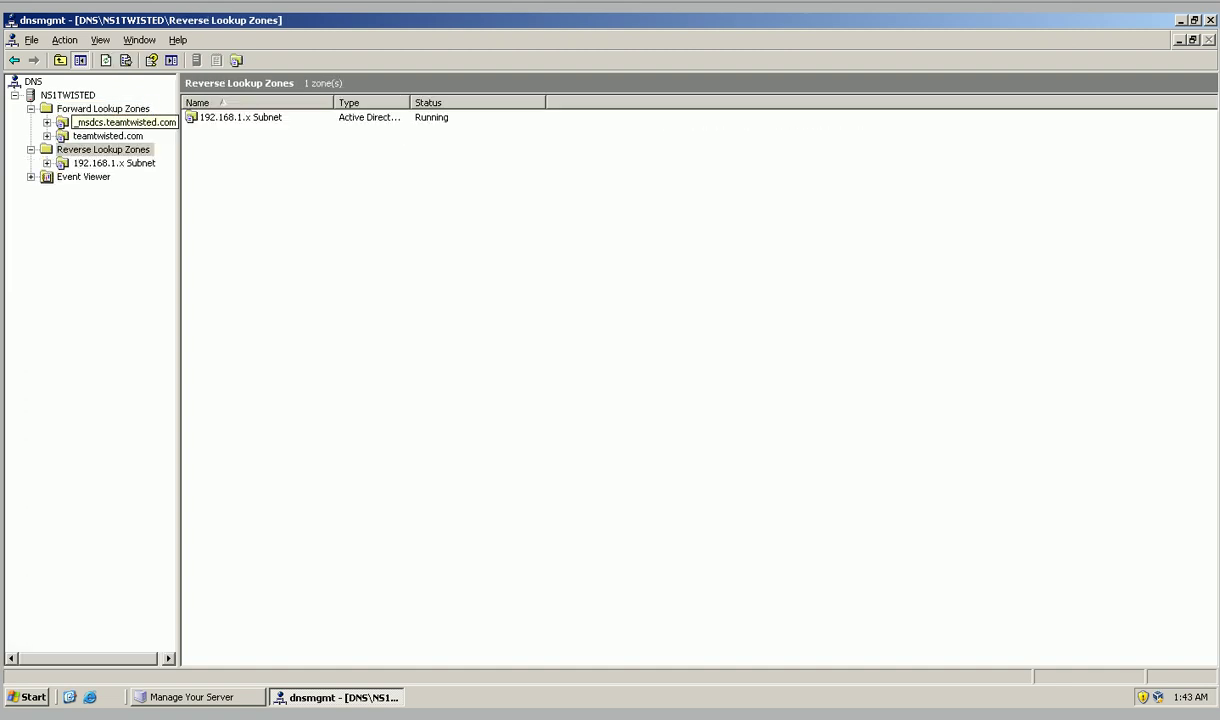
right_click(114, 160)
click(124, 122)
double_click(108, 136)
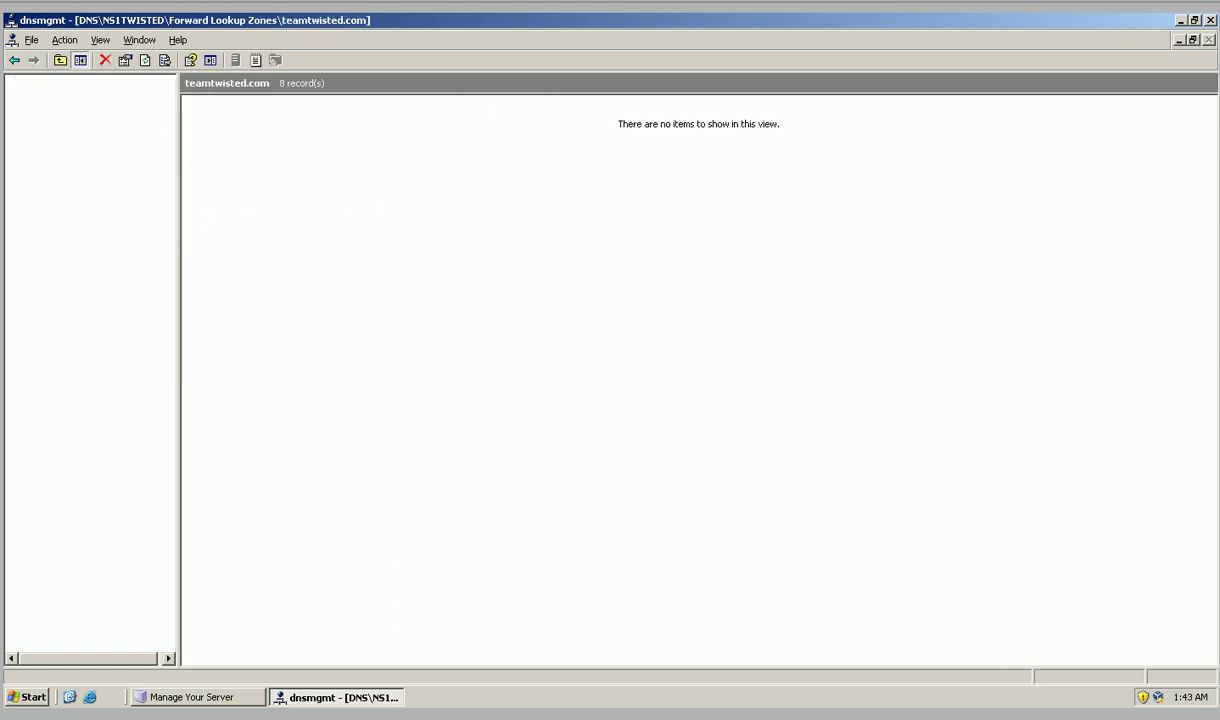
key(Tab)
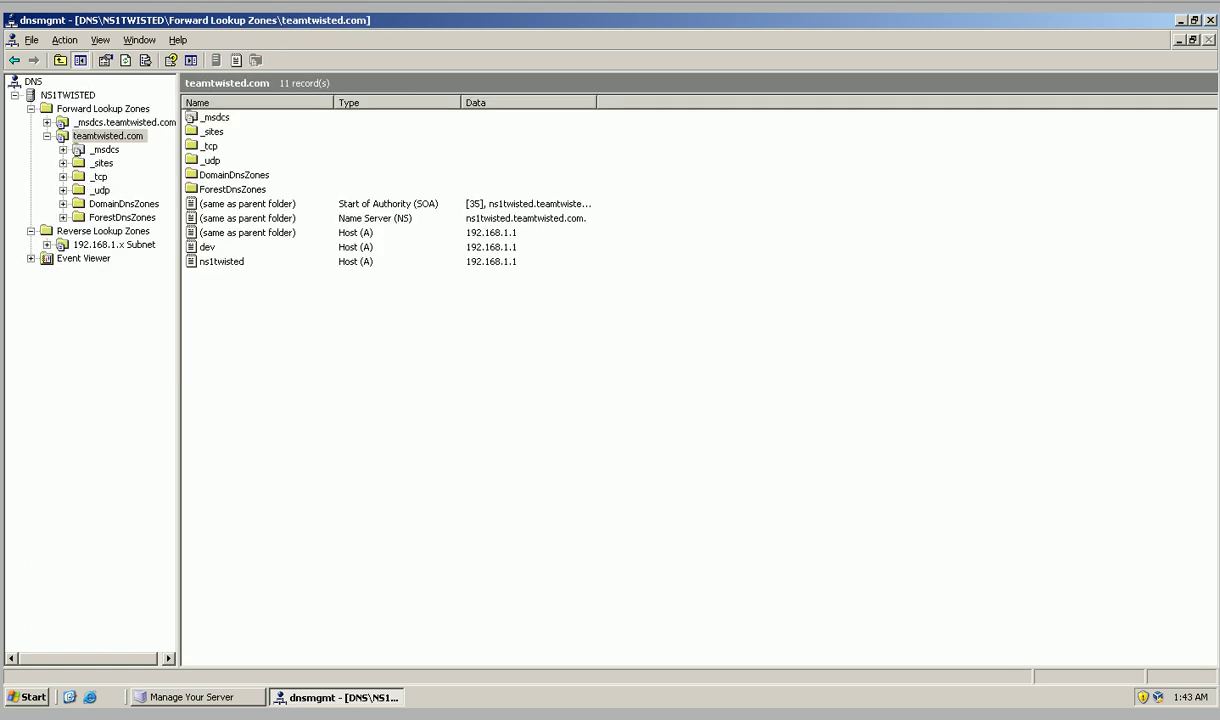
Step: Examine the dev host record's host name, fully qualified domain name and IP address in its properties
double_click(207, 247)
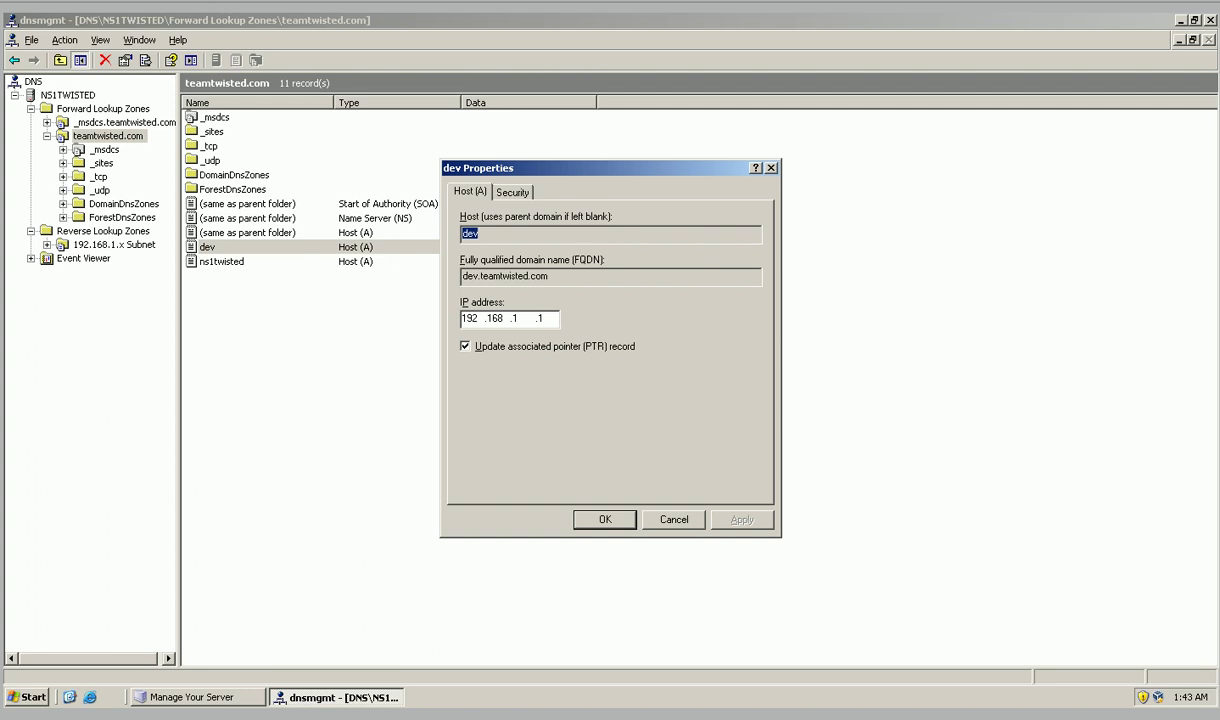
click(770, 168)
right_click(204, 304)
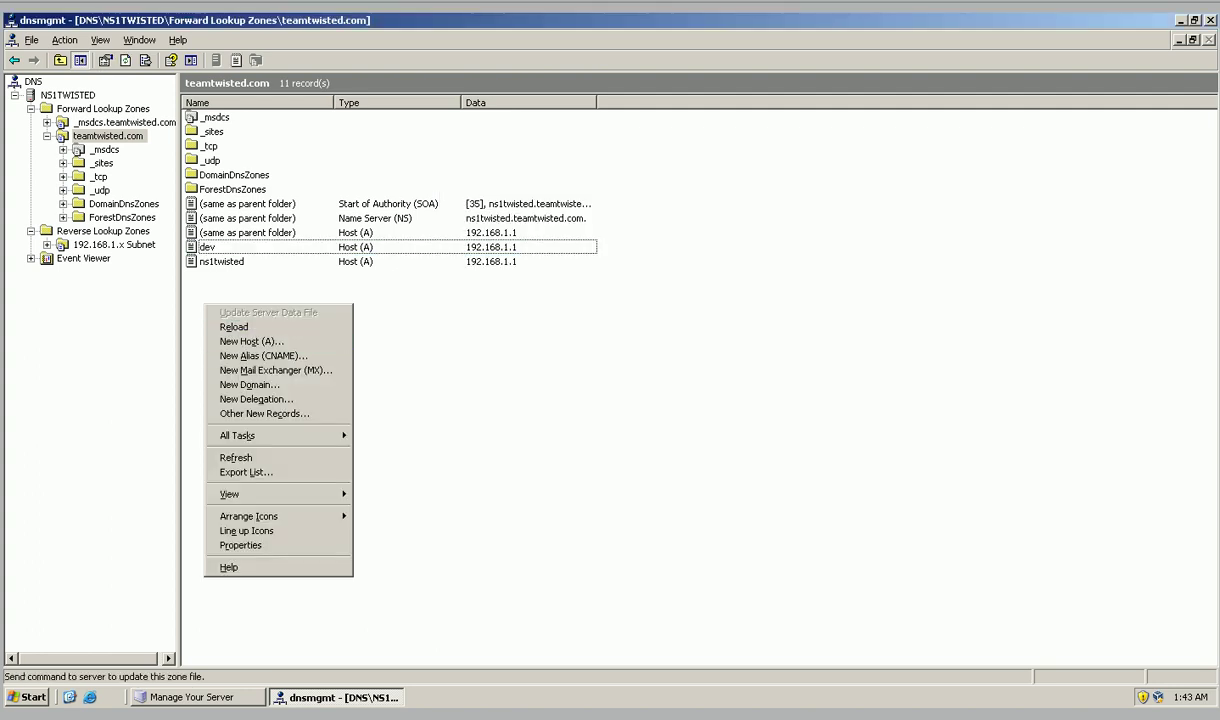
double_click(207, 247)
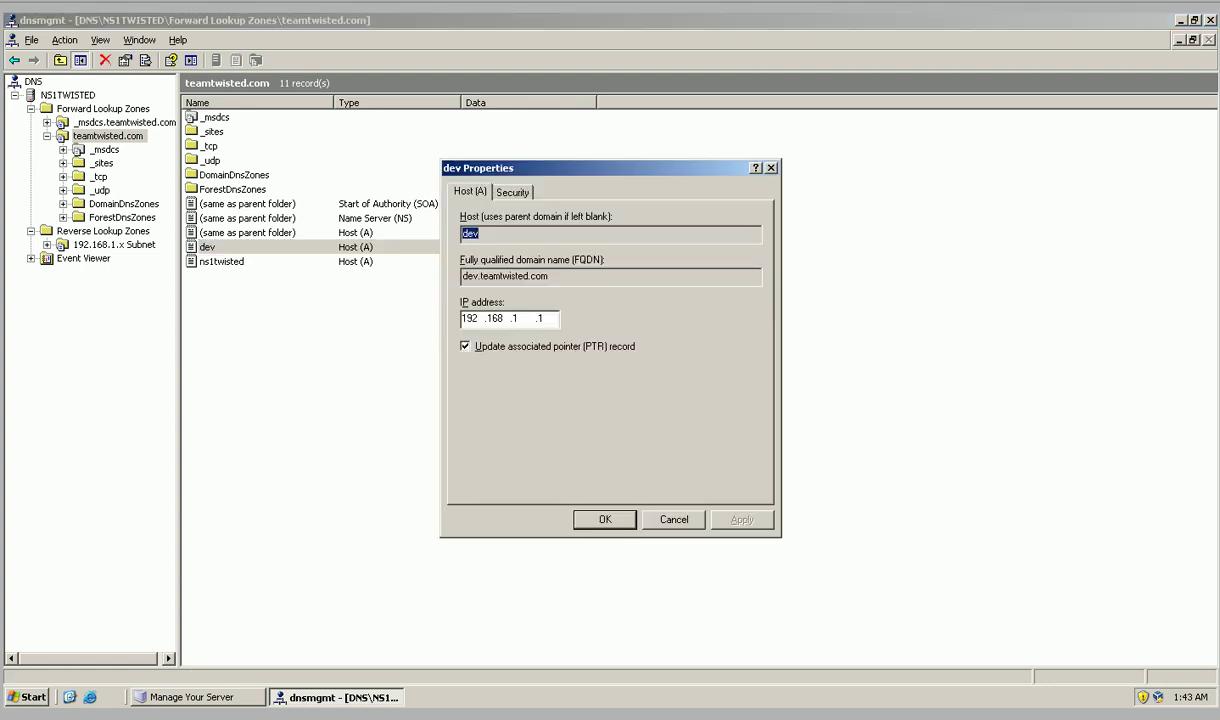
click(462, 233)
drag(478, 233, 461, 233)
drag(461, 276, 548, 276)
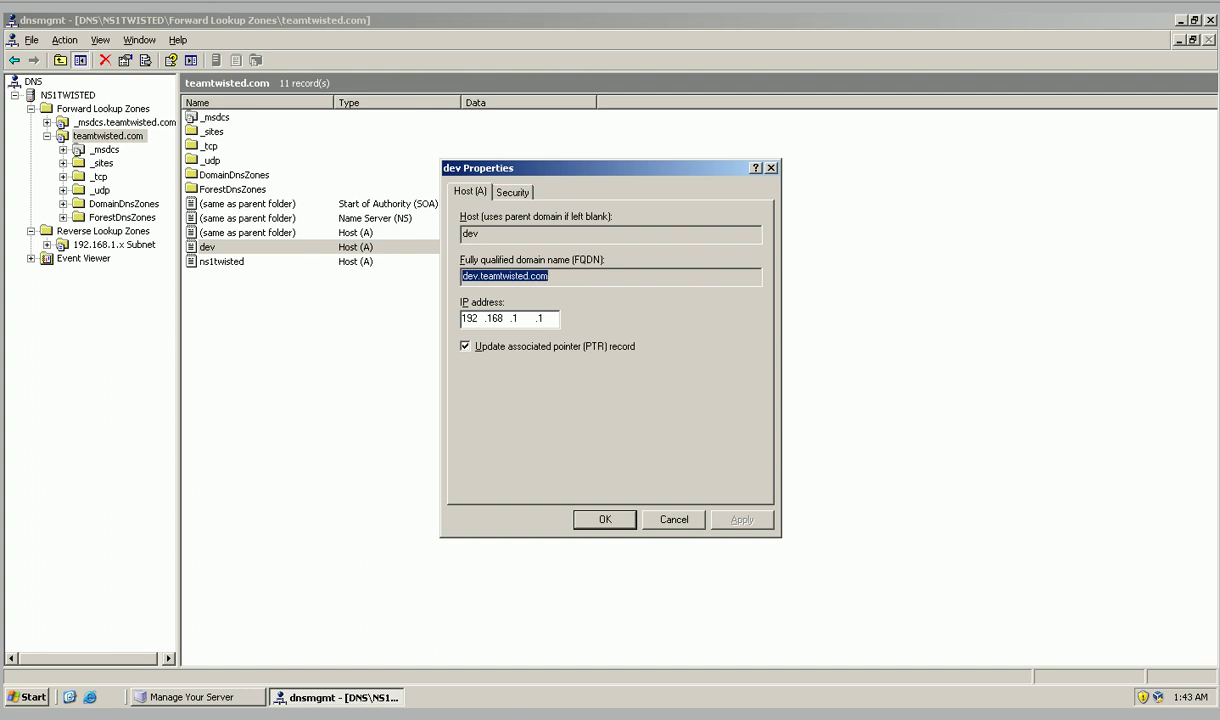
click(463, 318)
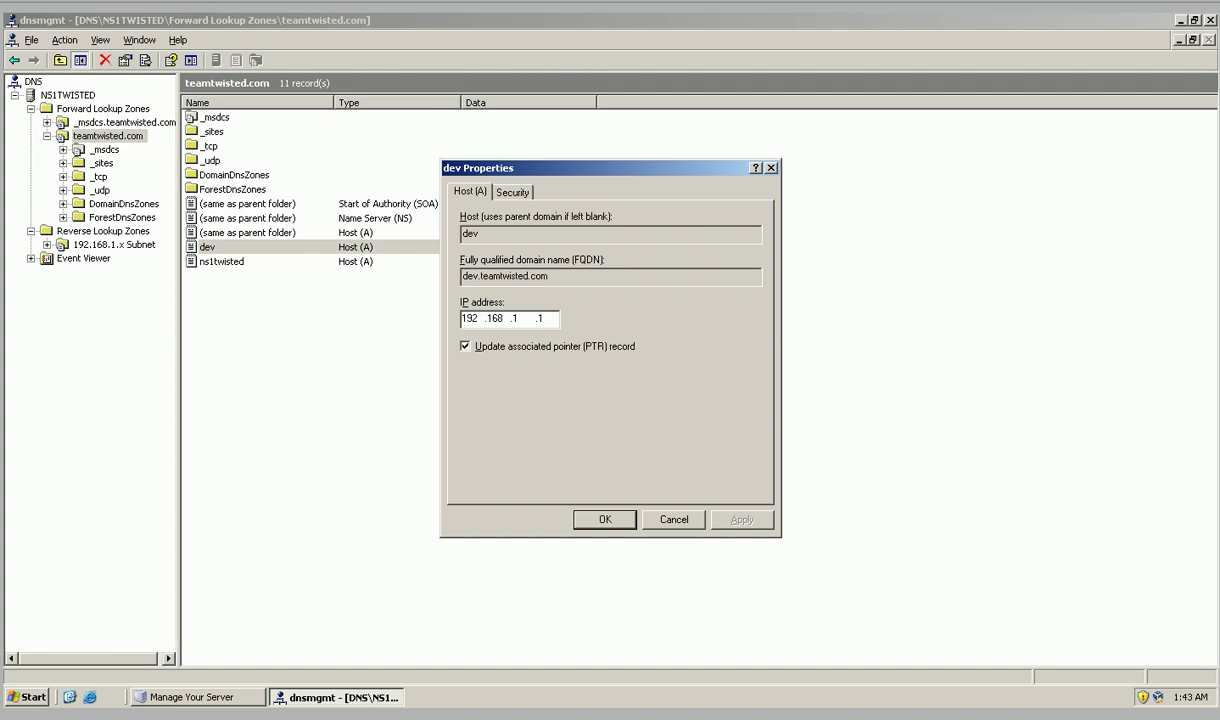
key(Return)
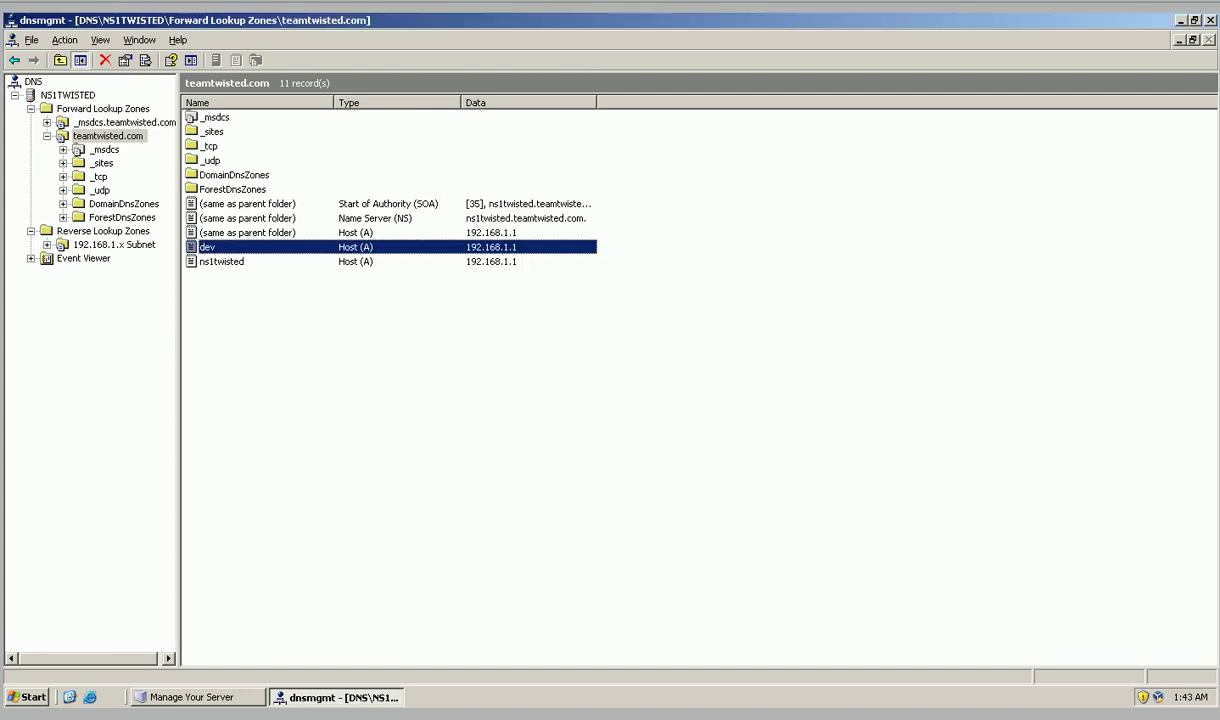
Step: View the records of the 192.168.1.x Subnet reverse zone and reopen the dev host record to check its fully qualified domain name
click(107, 136)
click(114, 245)
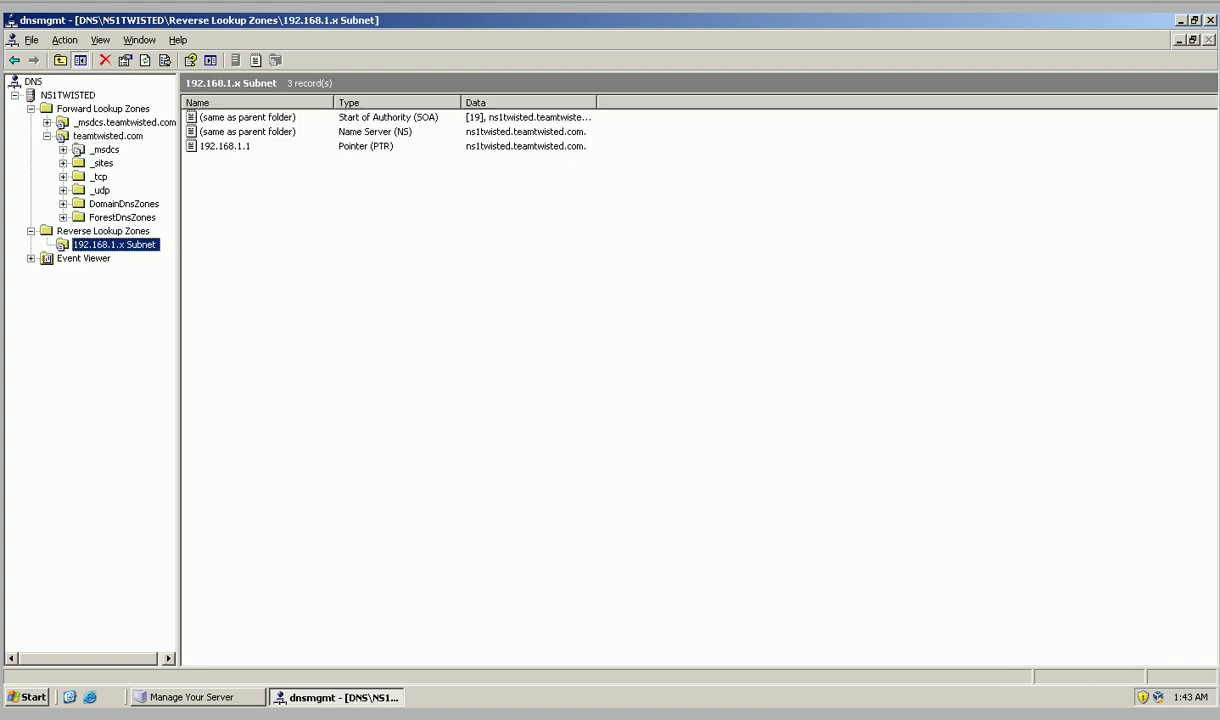
click(107, 136)
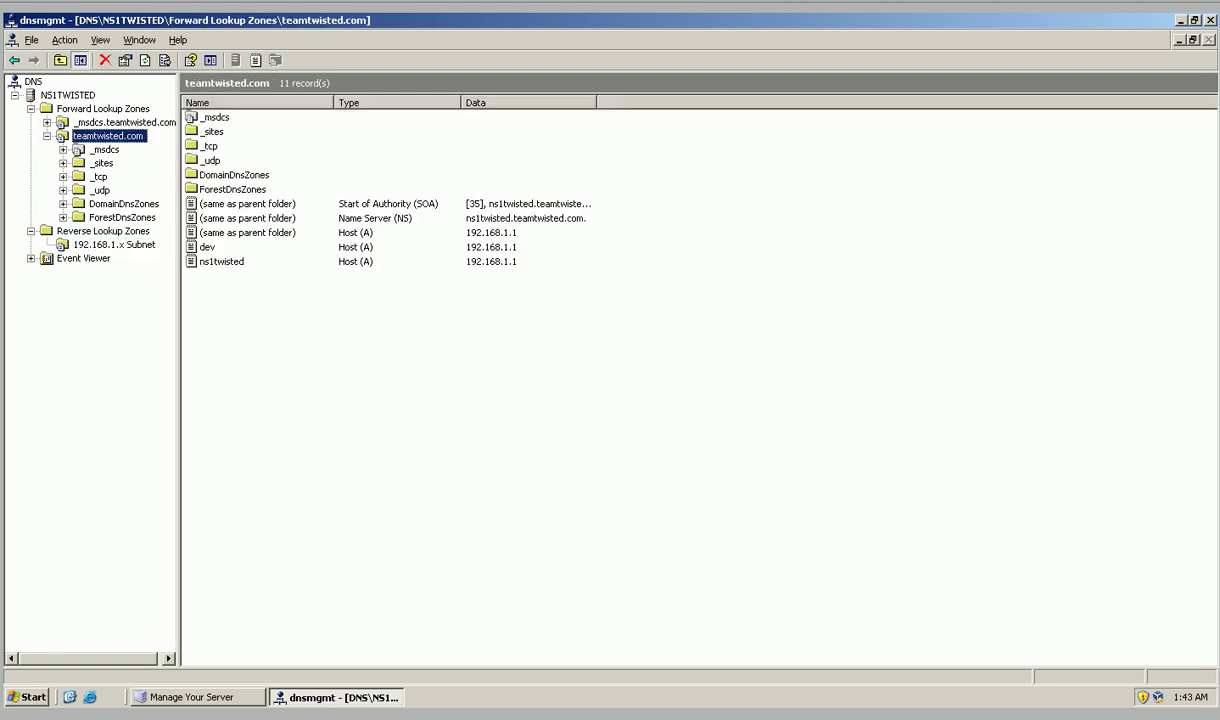
double_click(207, 247)
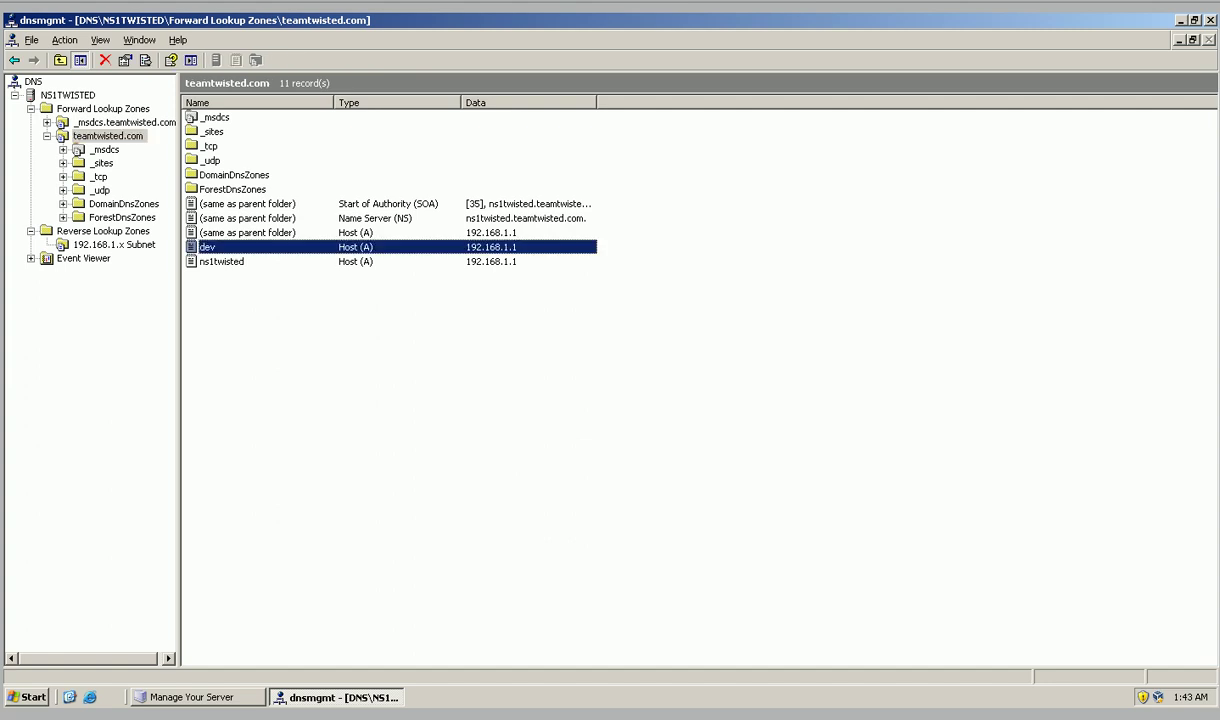
drag(486, 276, 547, 276)
click(547, 276)
click(90, 697)
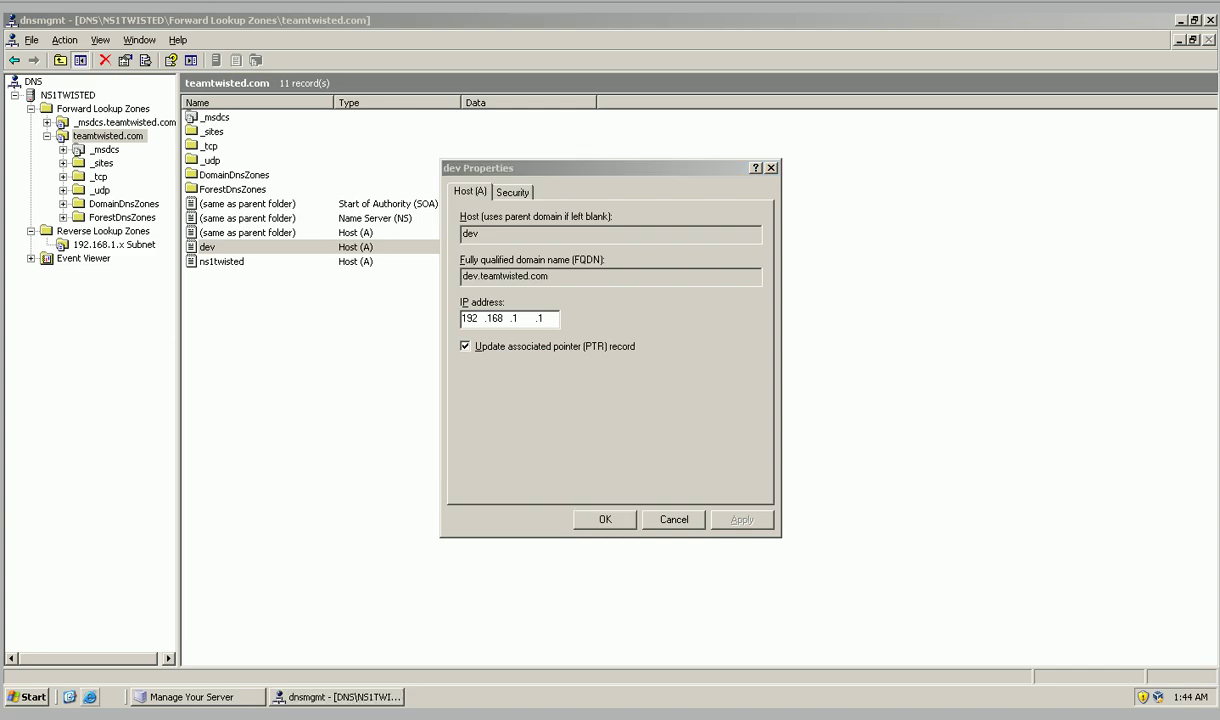
click(735, 158)
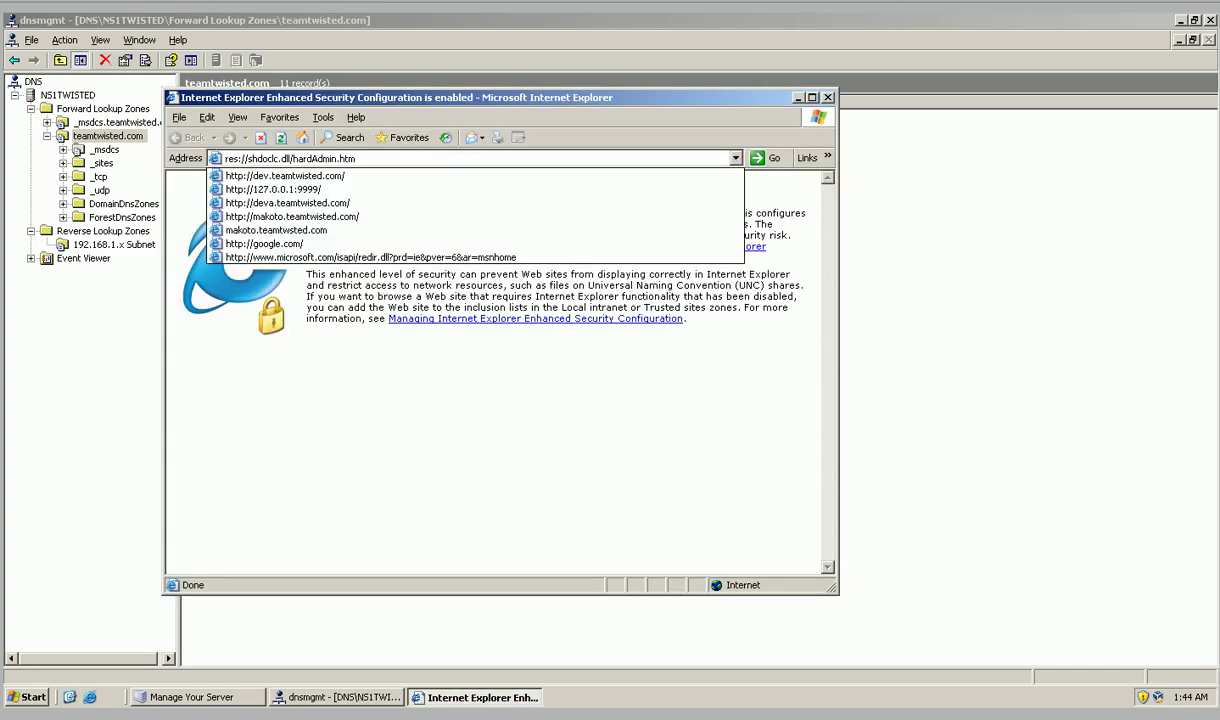
key(Down)
key(Down)
key(Up)
key(Return)
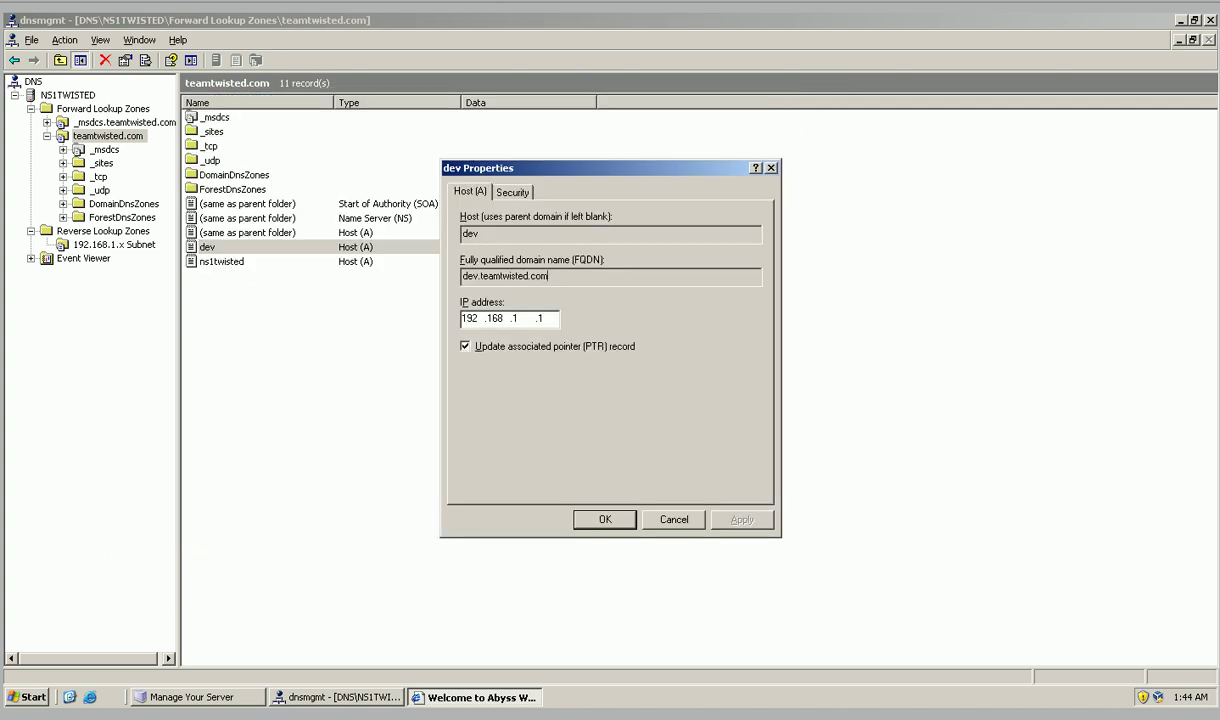
Step: Check the dev record's IP address and domain name, close its properties, and compare the records of the 192.168.1.x Subnet and teamtwisted.com zones
double_click(469, 318)
double_click(540, 318)
key(shift+Tab)
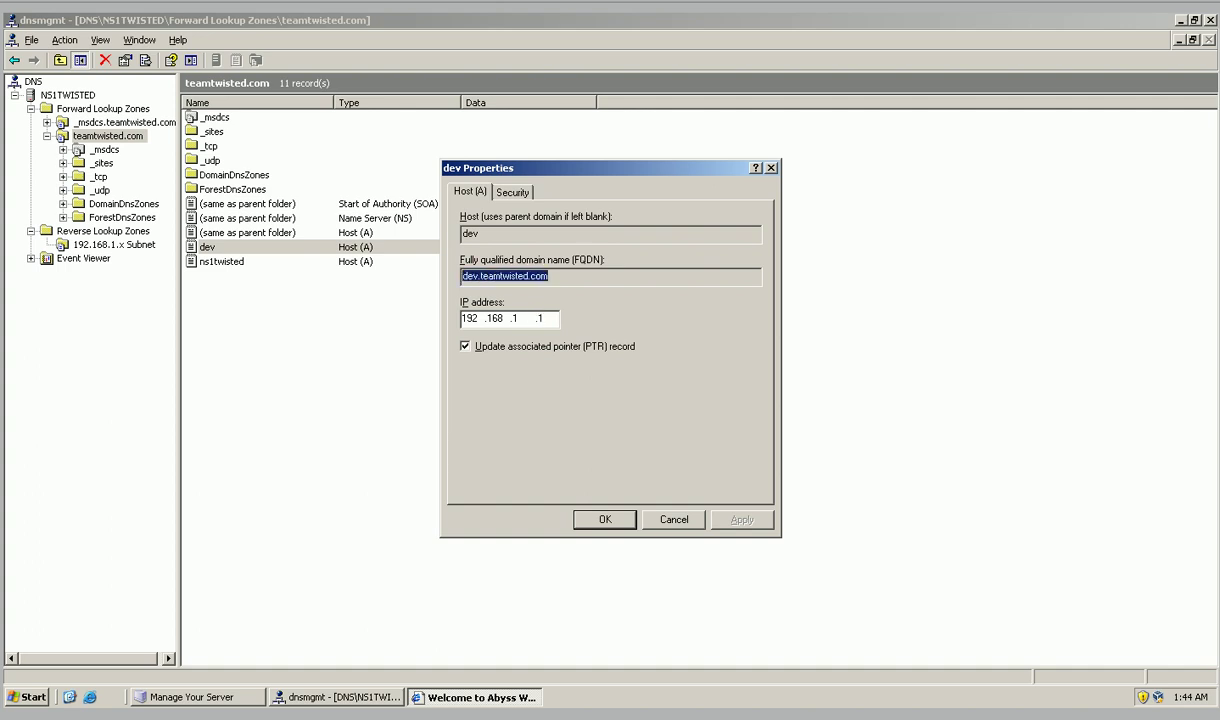
key(Return)
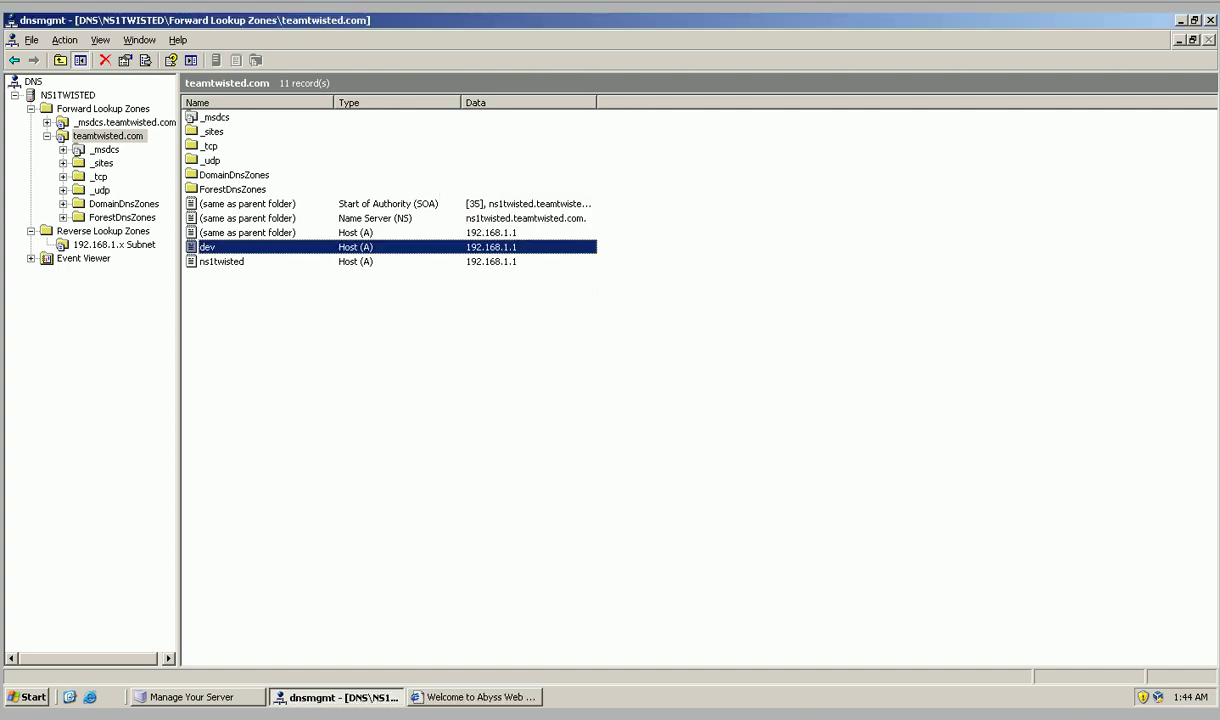
click(114, 244)
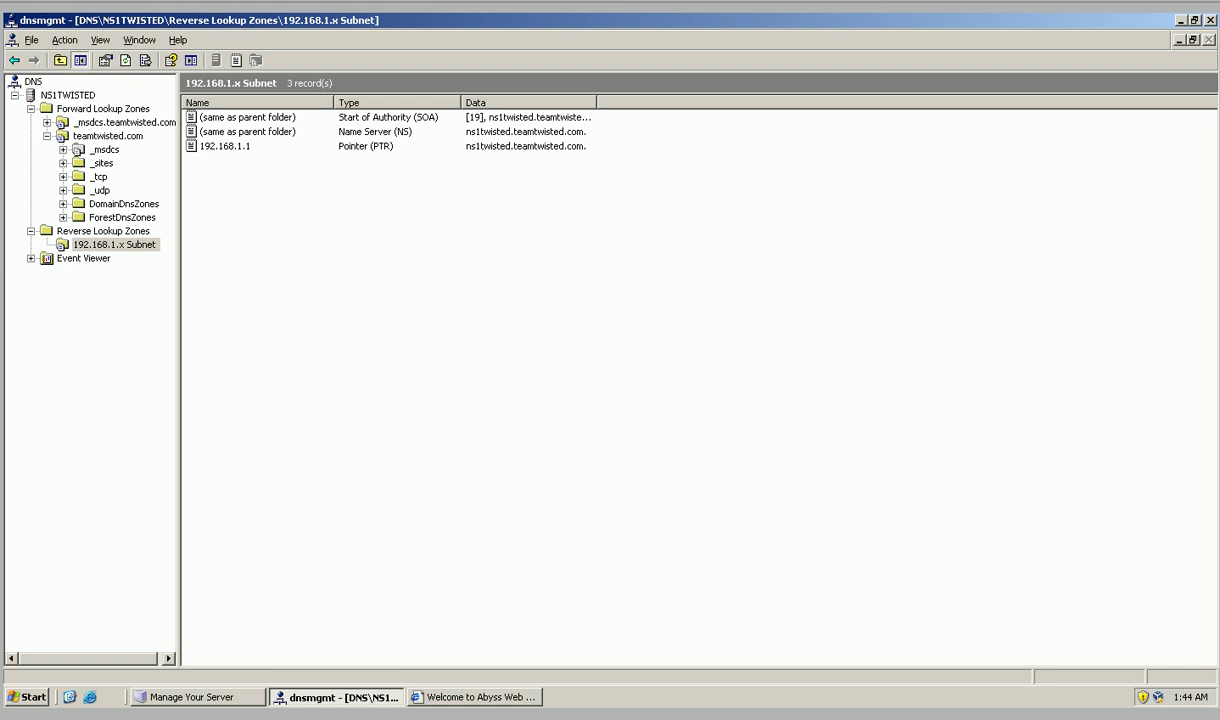
click(107, 136)
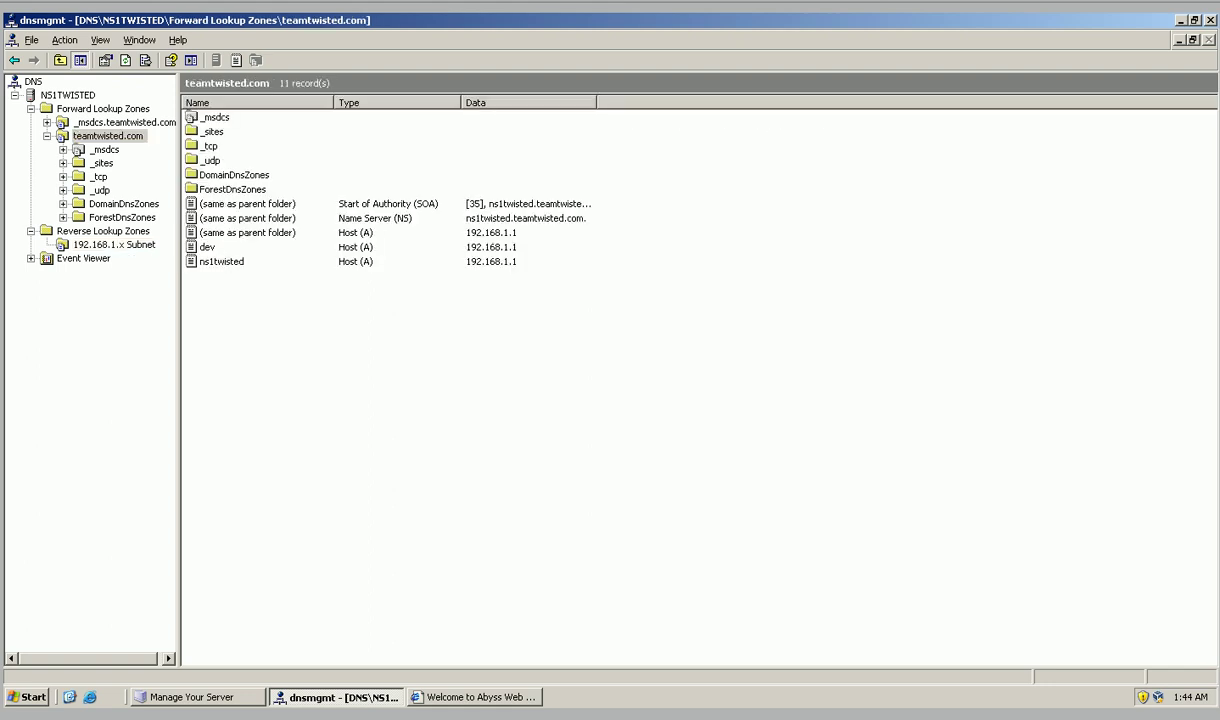
Step: Try to generate a pointer for the dev host by switching its associated pointer (PTR) record update off and on, applying each change
double_click(207, 246)
click(466, 346)
click(741, 519)
click(465, 346)
click(741, 519)
click(604, 519)
key(Return)
Step: Add a pointer (PTR) record to the 192.168.1.x Subnet reverse zone, mapping 192.168.1.1 to the host dev.teamtwisted.com
click(113, 244)
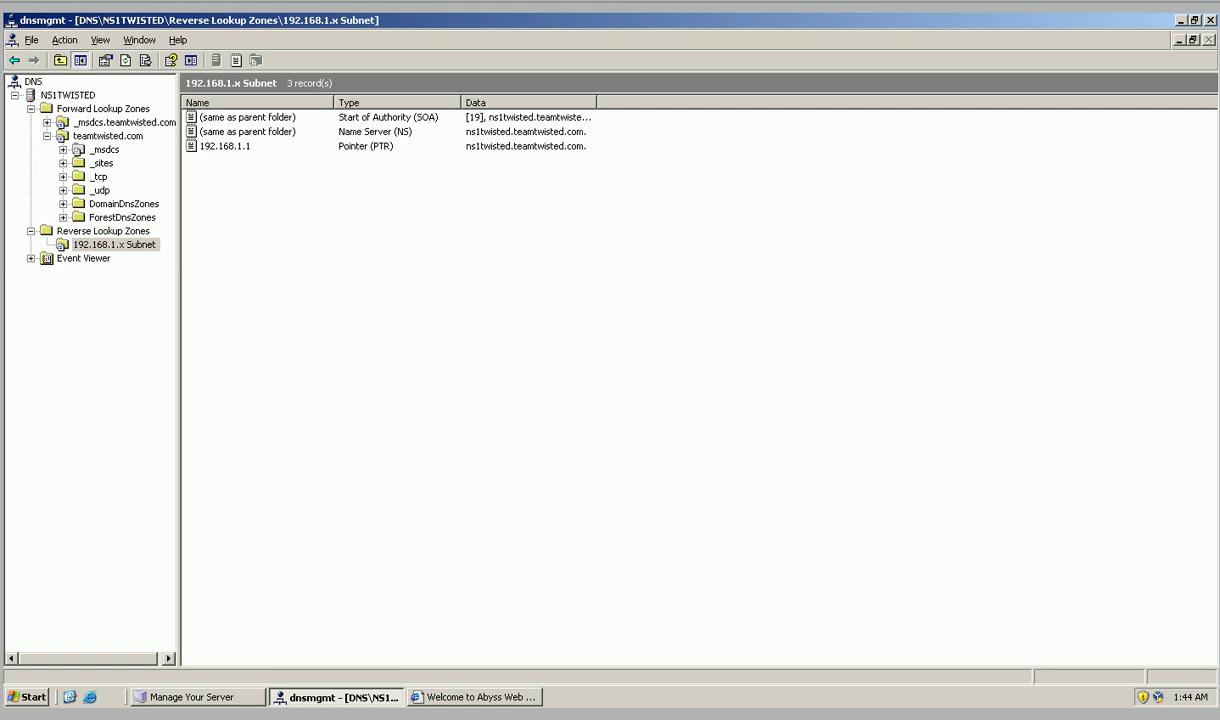
right_click(268, 172)
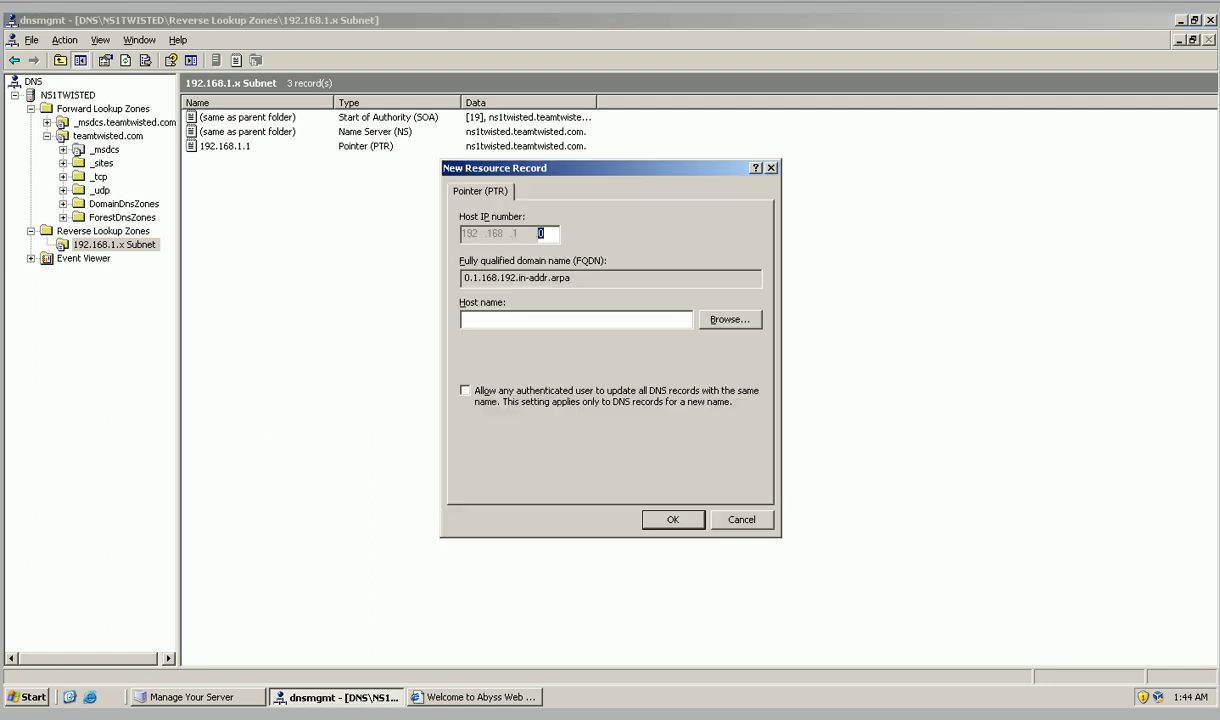
text(1)
key(alt+b)
double_click(512, 293)
double_click(512, 293)
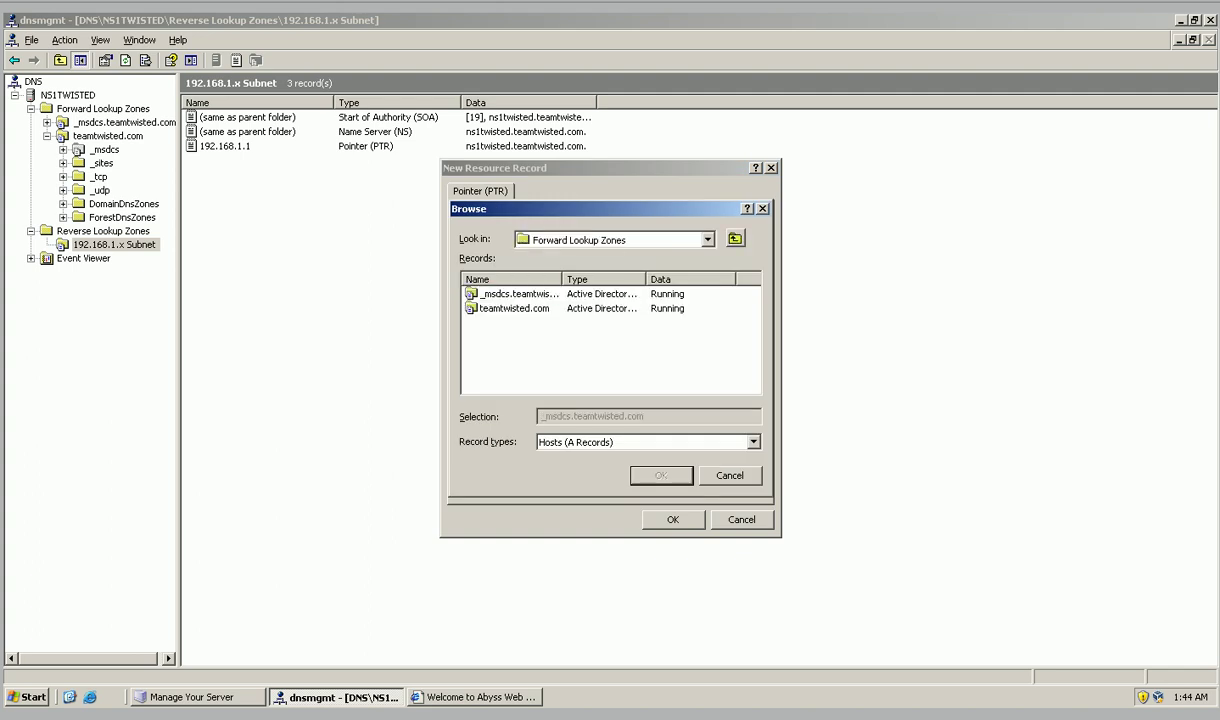
double_click(514, 308)
scroll(514, 308, down, 1)
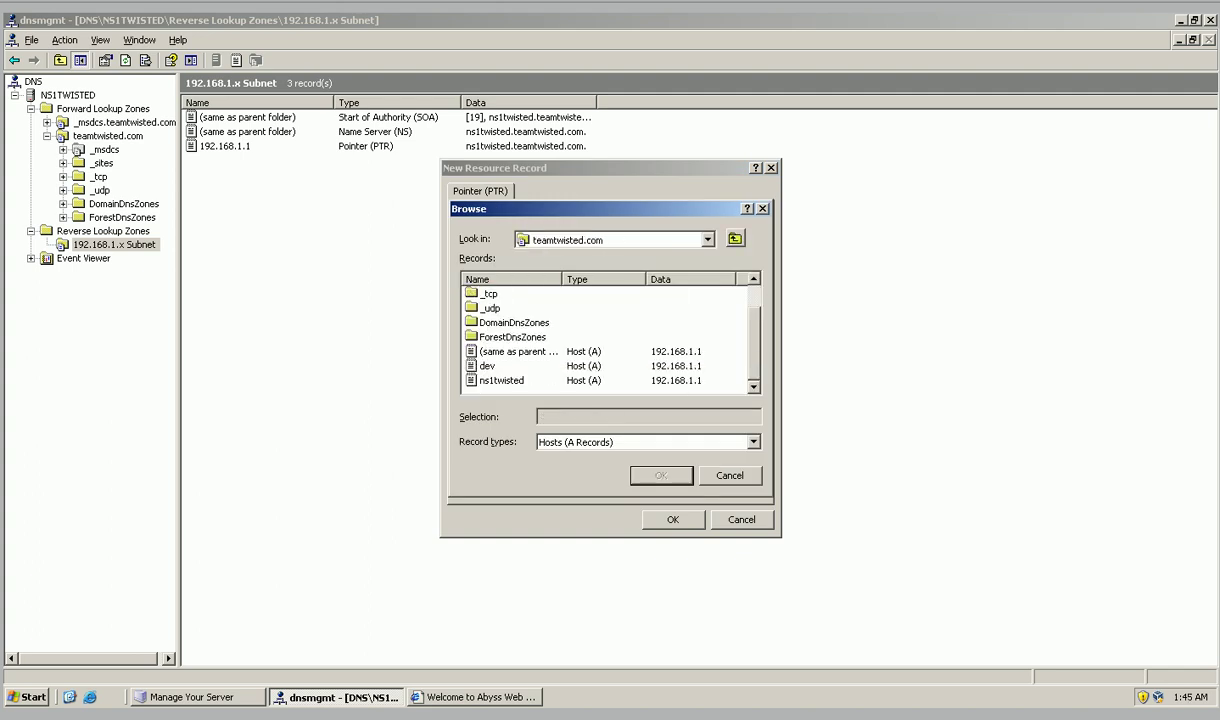
double_click(487, 366)
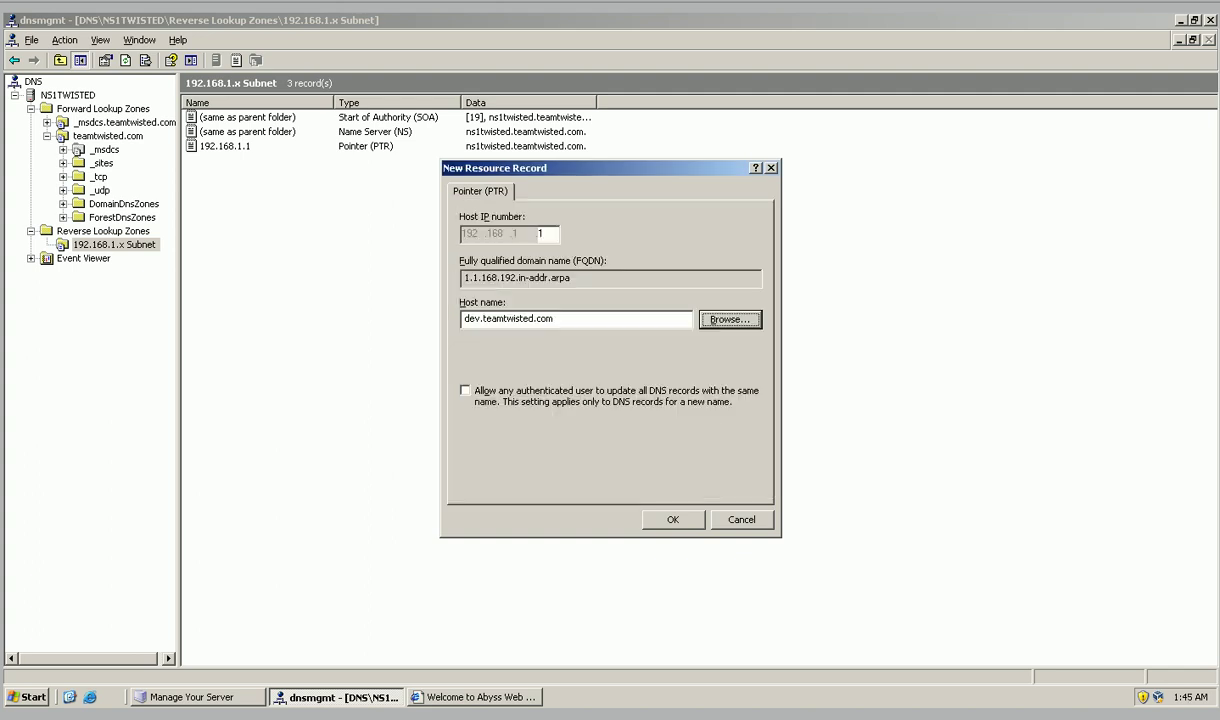
drag(504, 318, 554, 318)
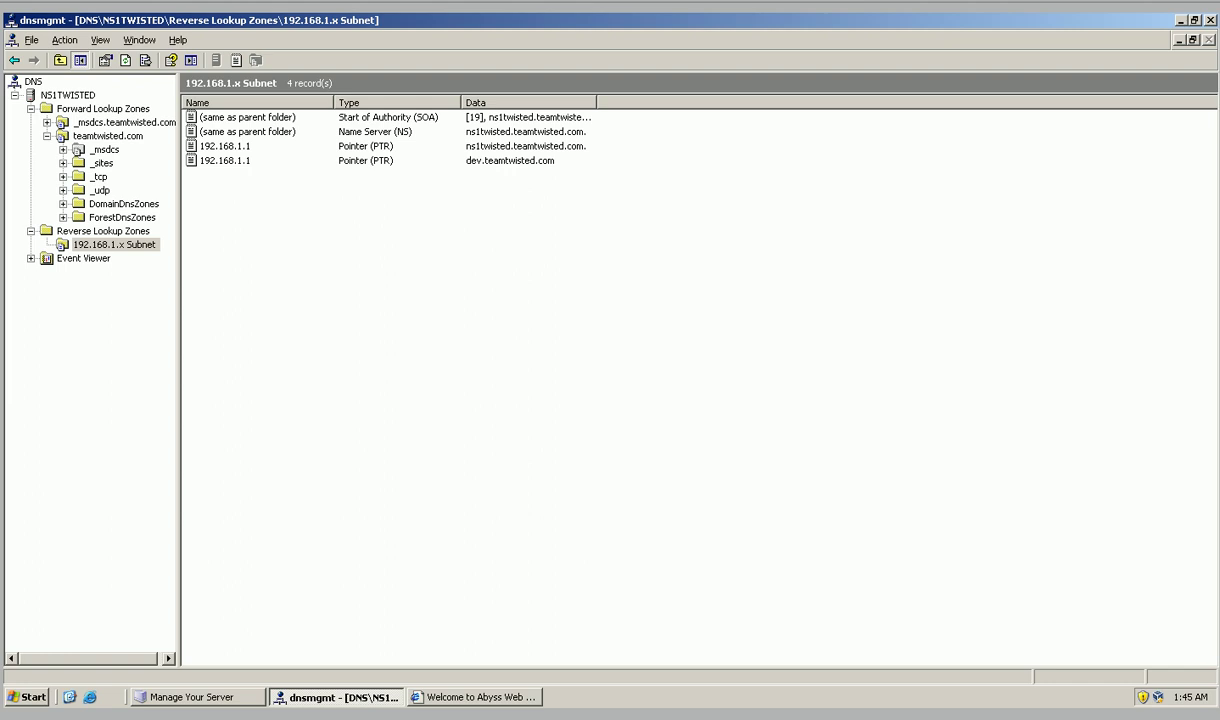
Step: Look over the NS1TWISTED server's available tasks, minimise the DNS console and close Manage Your Server
right_click(60, 97)
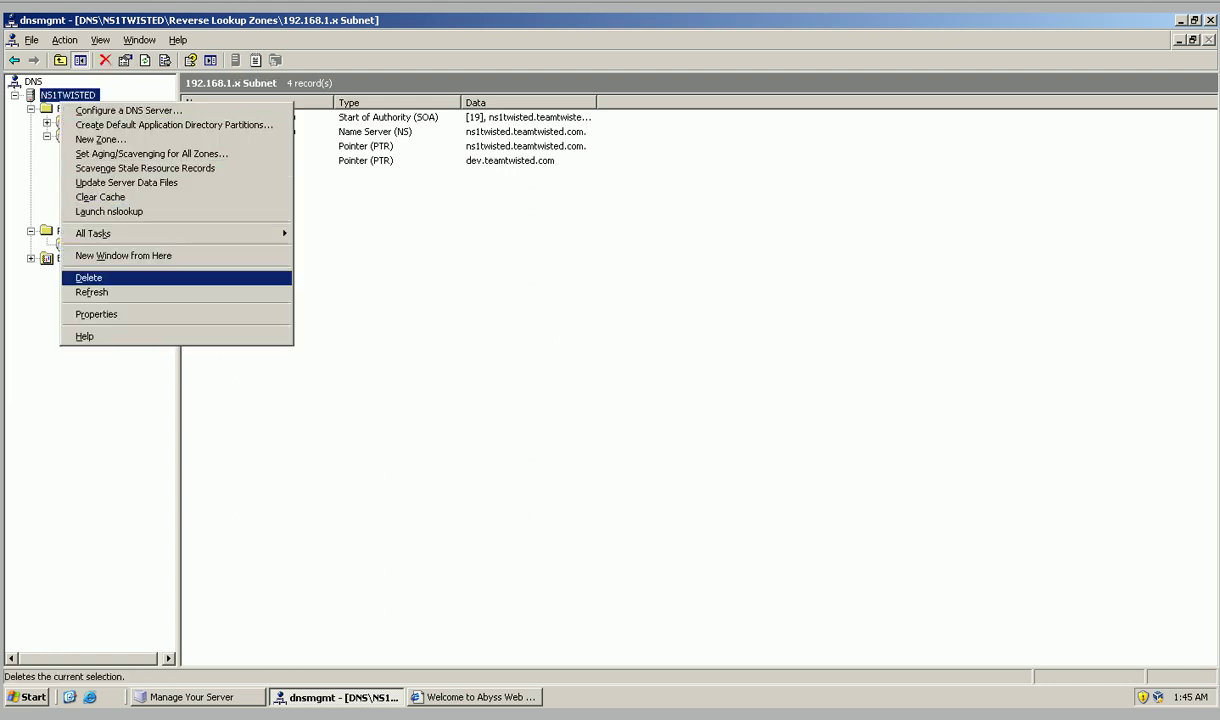
mouse_move(176, 233)
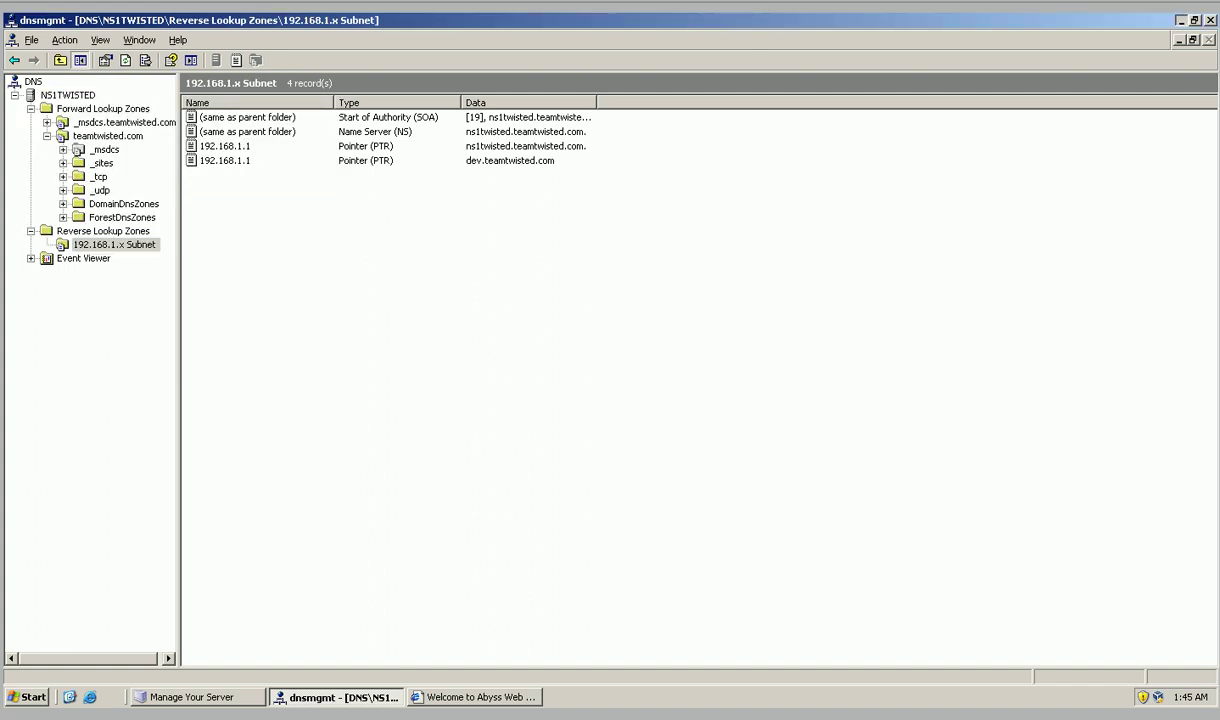
click(1208, 20)
click(920, 105)
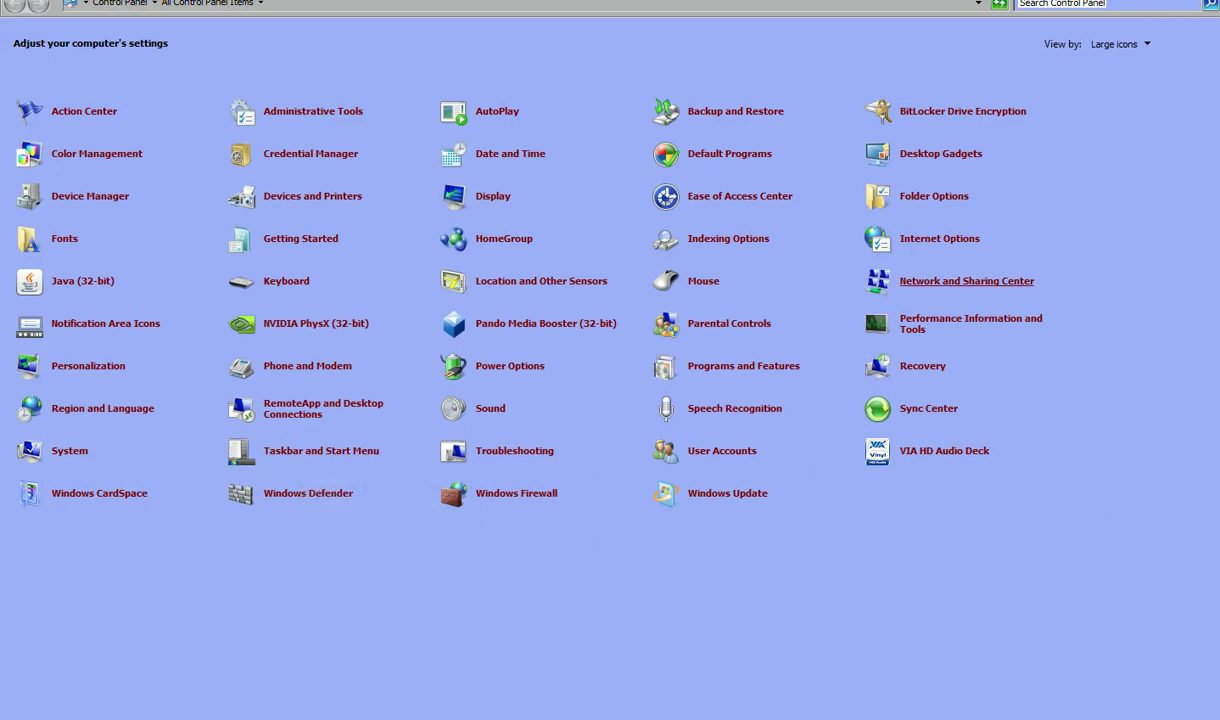
Step: On the client PC, examine the preferred DNS server in the Local Area Connection's IPv4 properties and close the connection dialogs
click(966, 281)
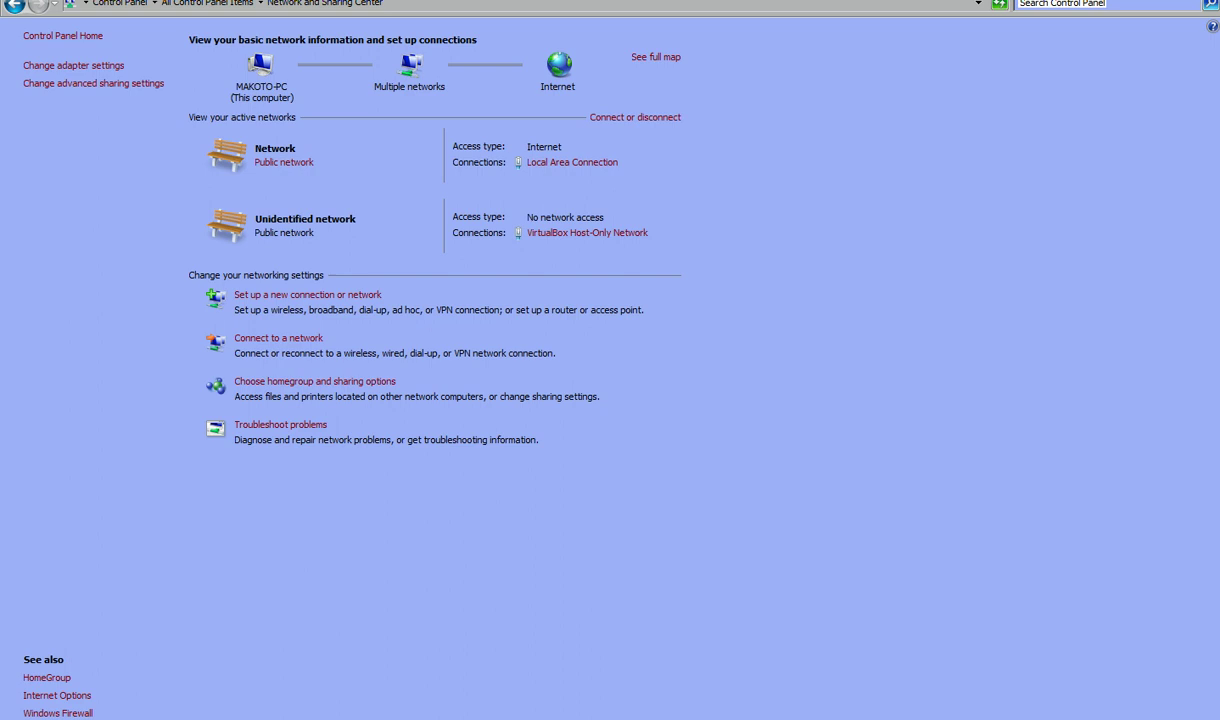
click(572, 162)
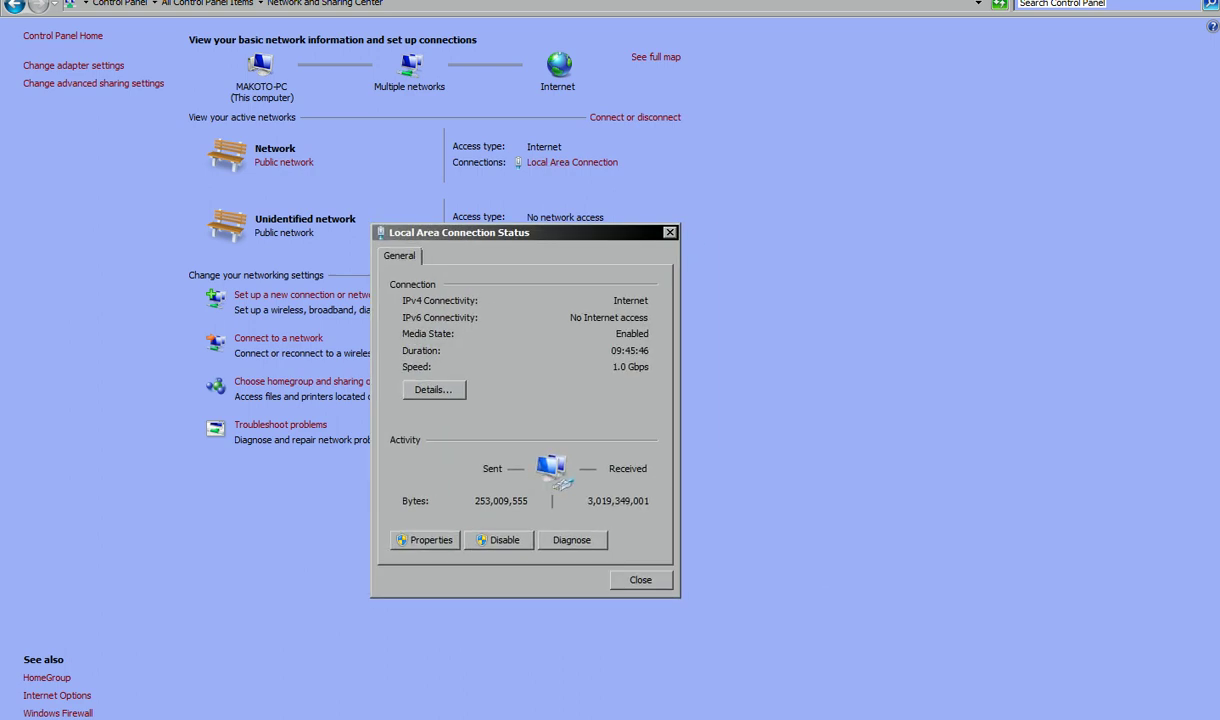
click(405, 514)
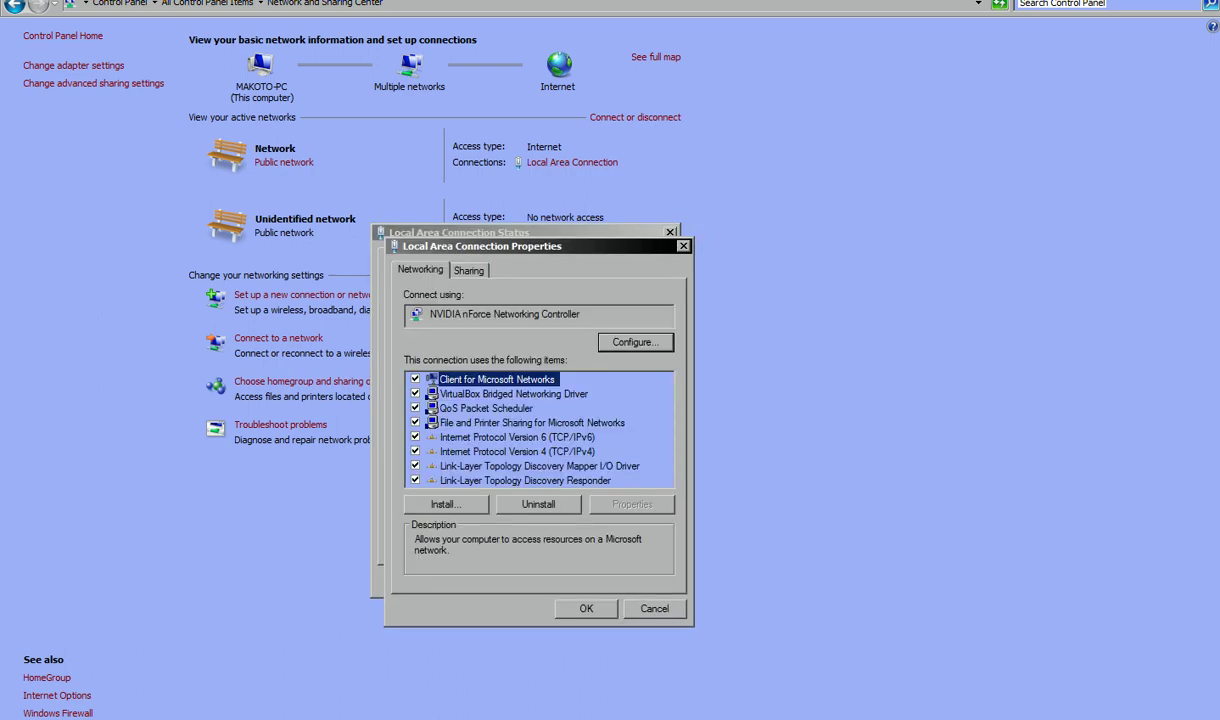
double_click(517, 451)
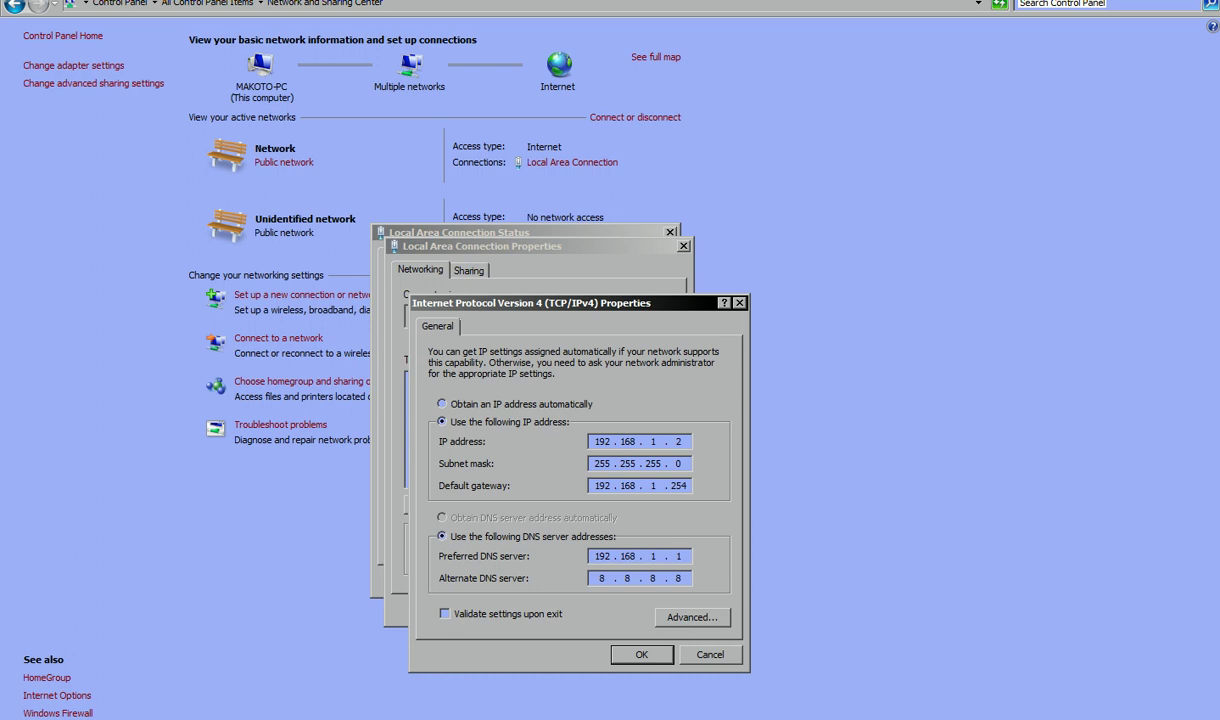
double_click(600, 556)
key(Tab)
key(Return)
key(Return)
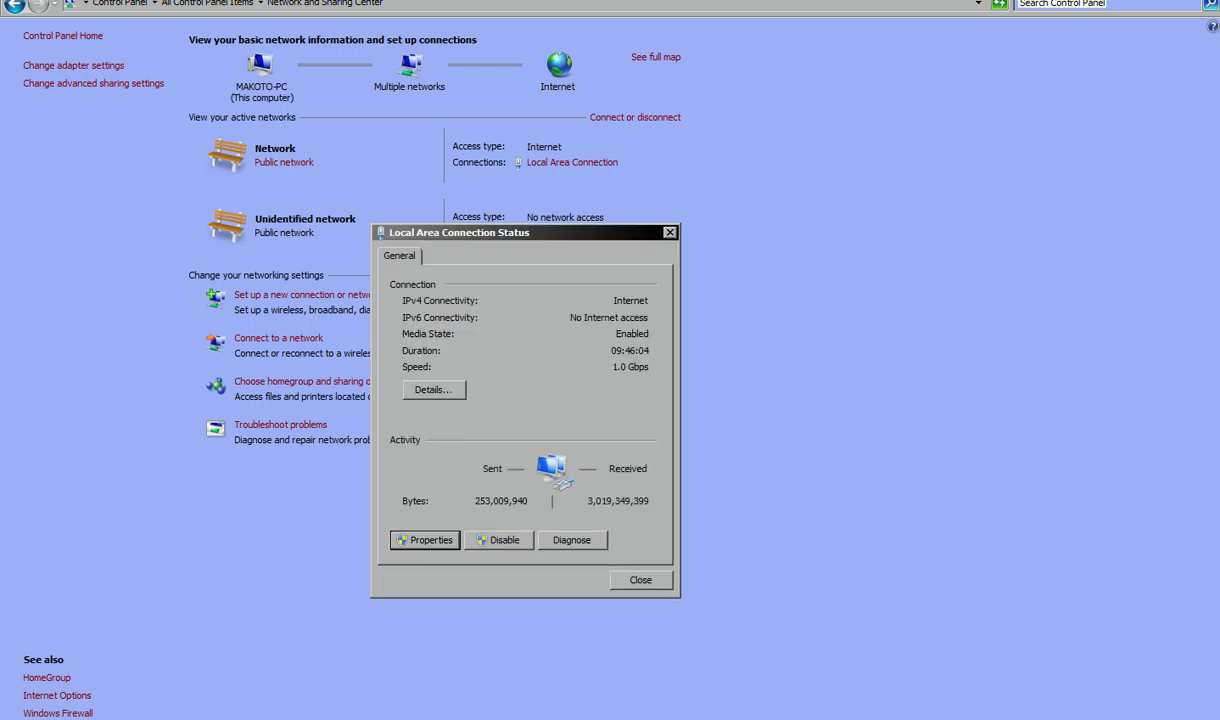
key(Escape)
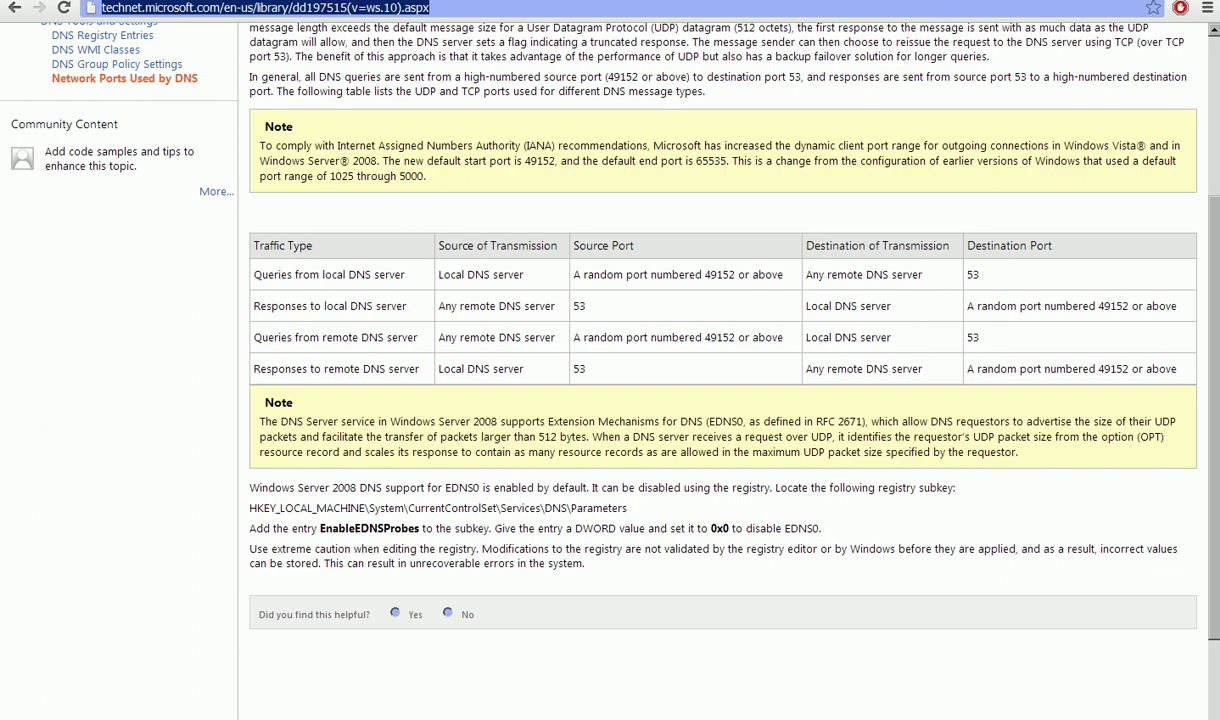
Step: Examine the source ports used for DNS queries and responses in the TechNet network ports table
mouse_move(556, 306)
mouse_down()
mouse_move(806, 306)
mouse_move(573, 306)
mouse_up()
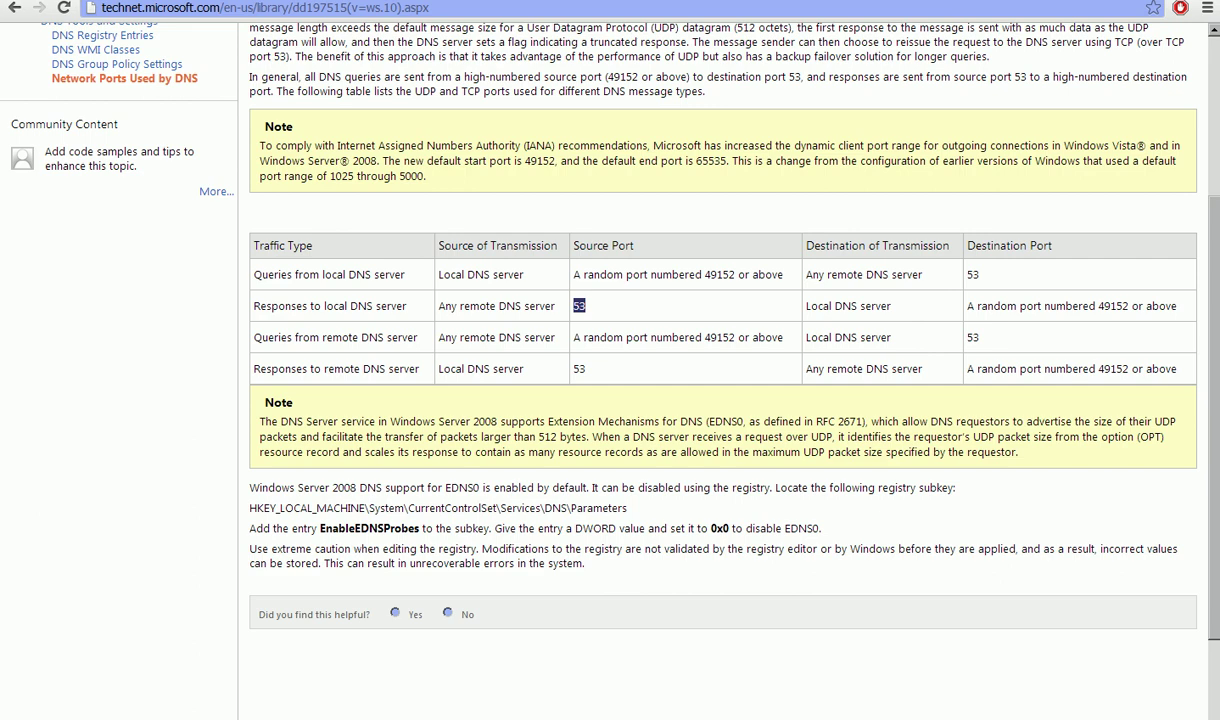
drag(571, 278, 831, 245)
click(831, 245)
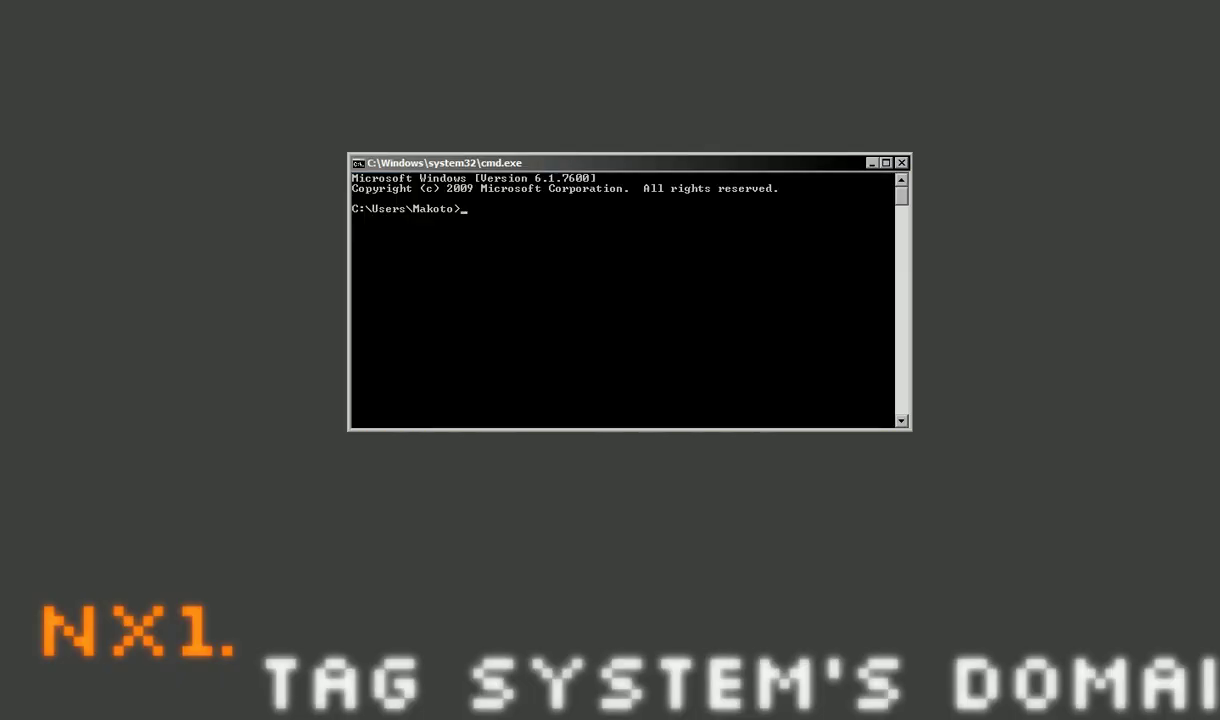
Step: Look up dev.teamtwisted.com with nslookup in the client's command prompt
text(nslookup dev.teamtwiste)
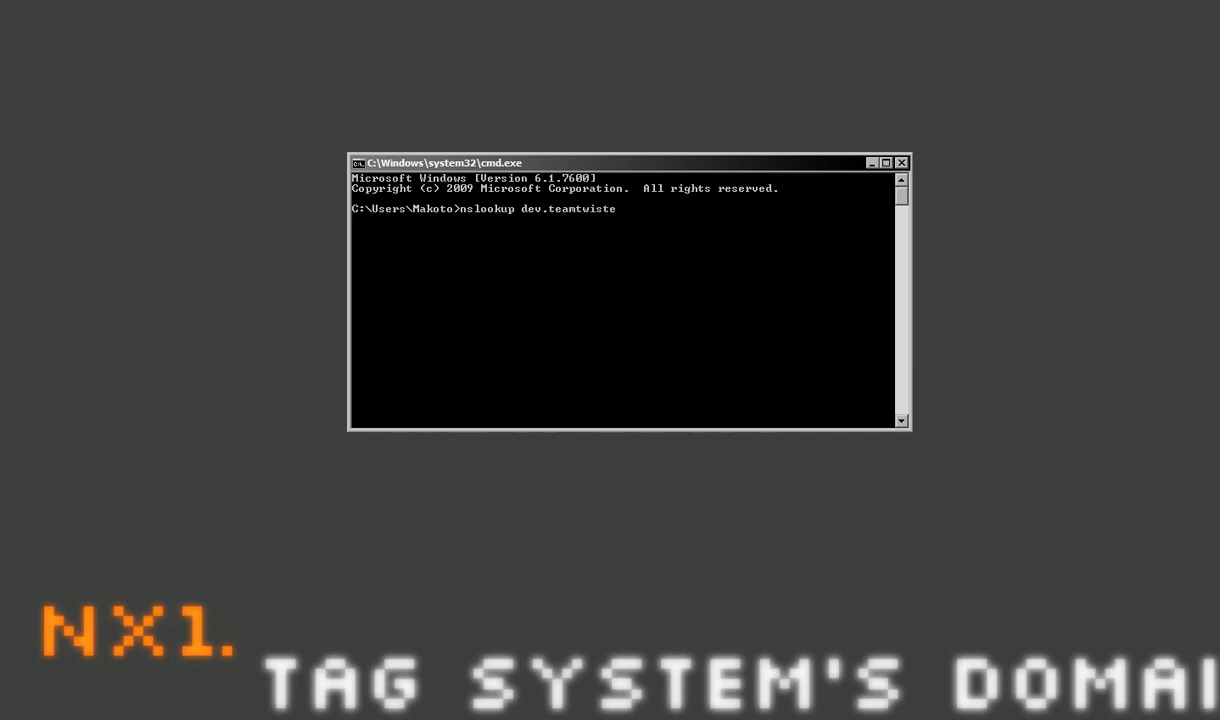
text(d.com)
key(Return)
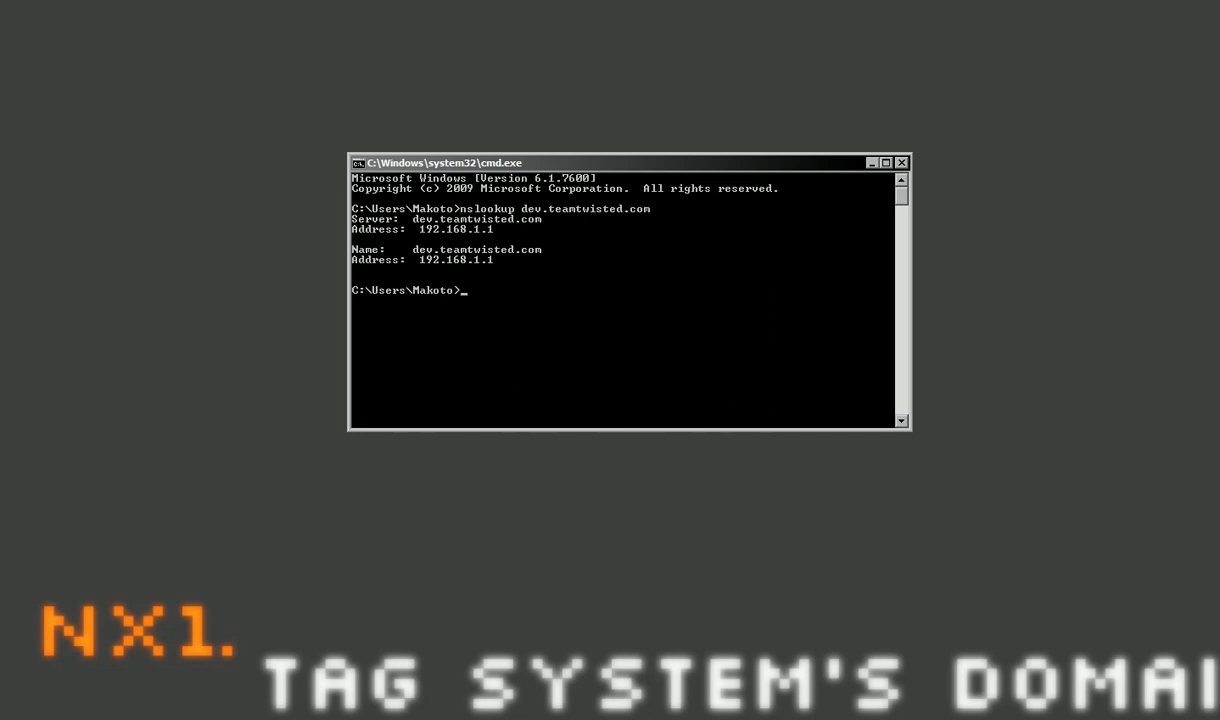
Step: Look up teamtwisted.com with nslookup, correcting the mistyped command name
text(nslook teamtwisted.com)
key(Return)
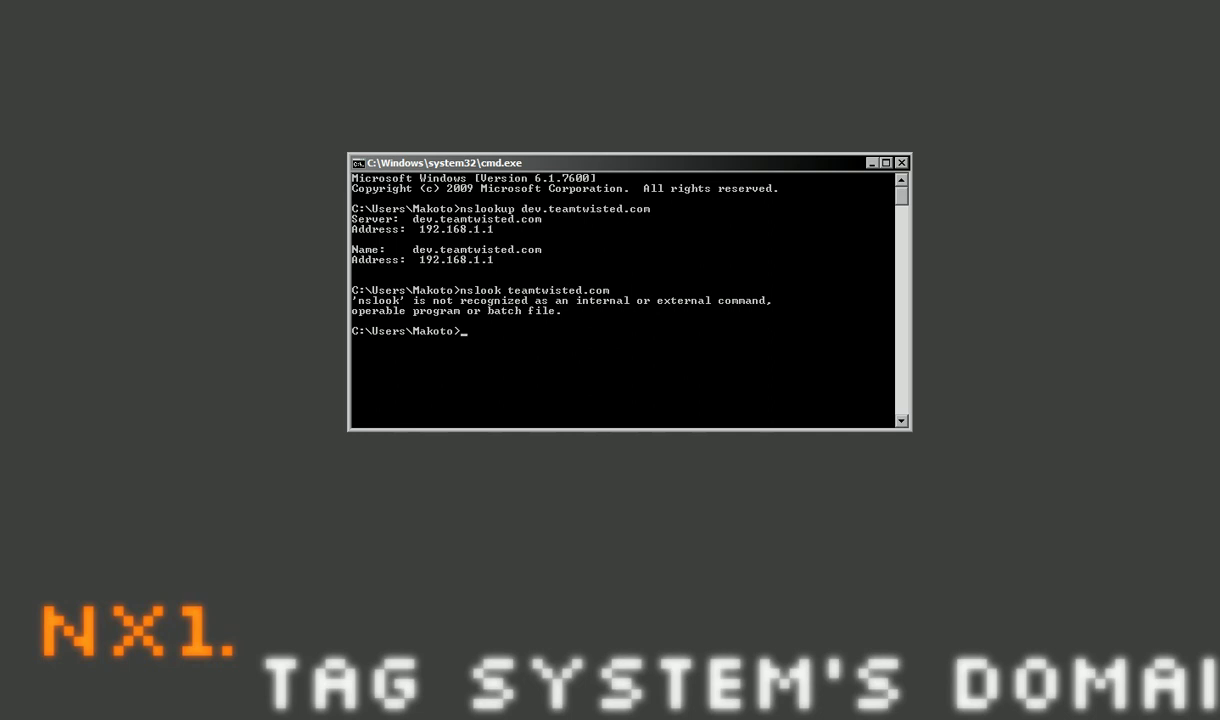
key(Up)
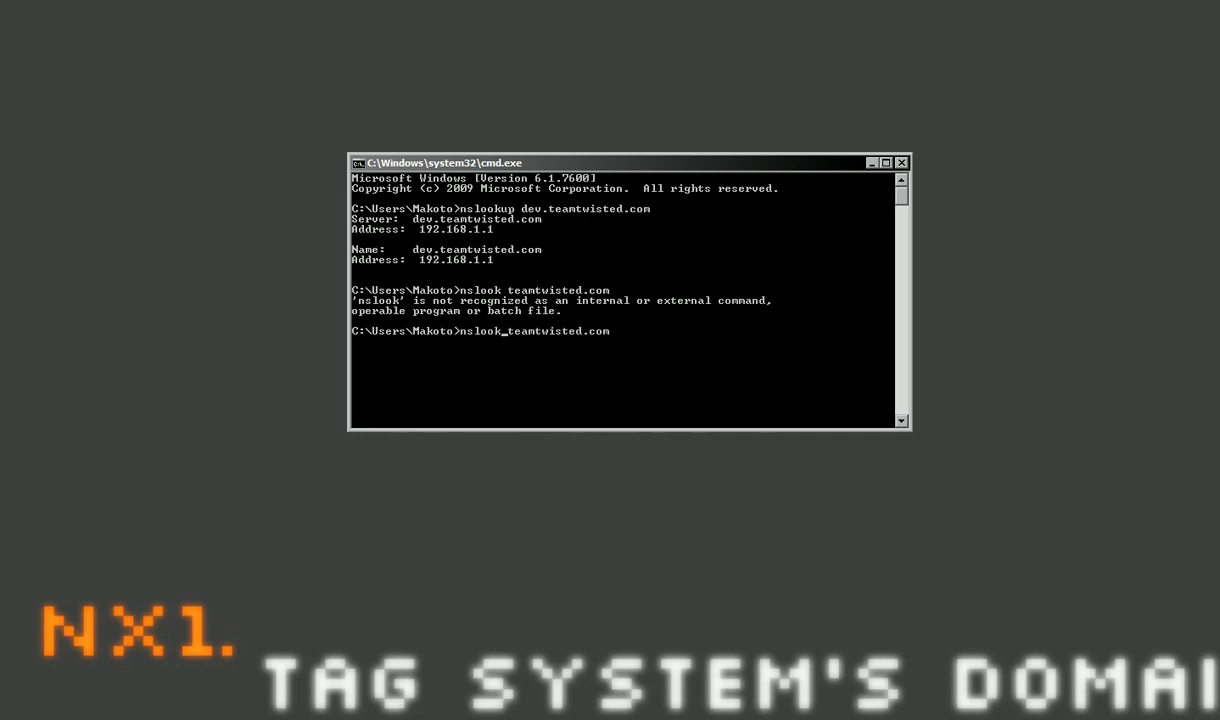
text(up)
key(Return)
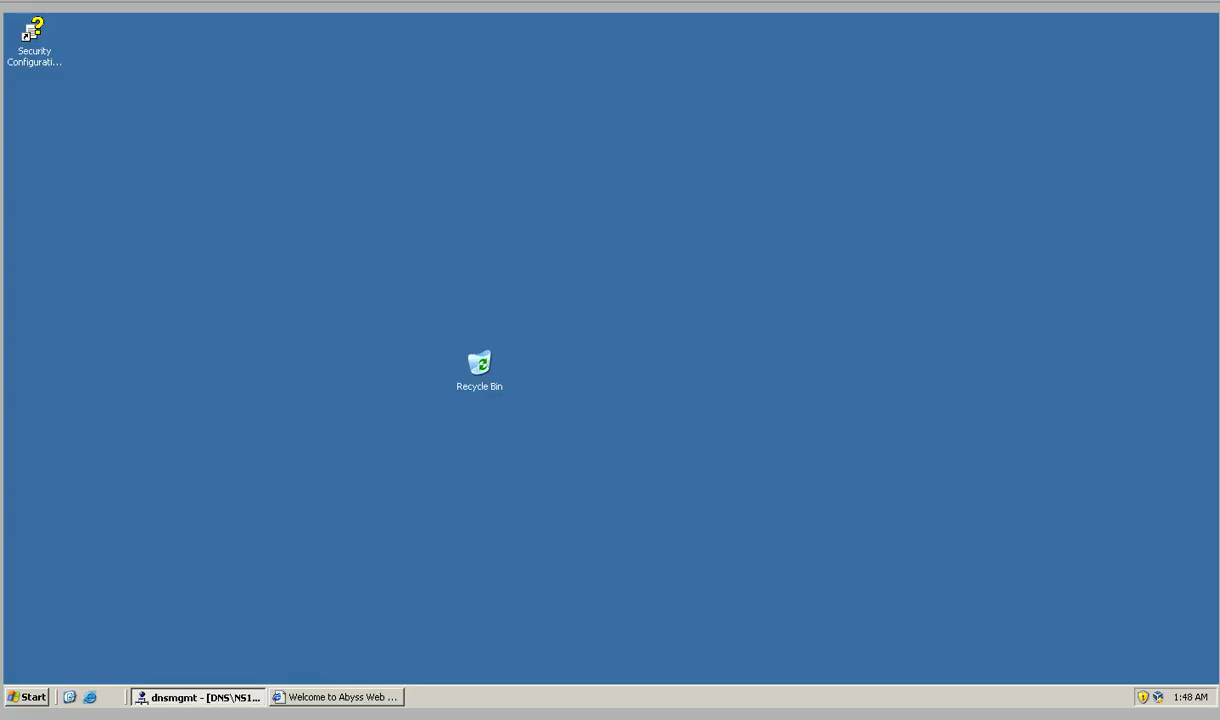
Step: On the Windows Server 2003 machine, open the Local Area Connection's Internet Protocol (TCP/IP) properties to examine its IP and DNS addresses
key(super)
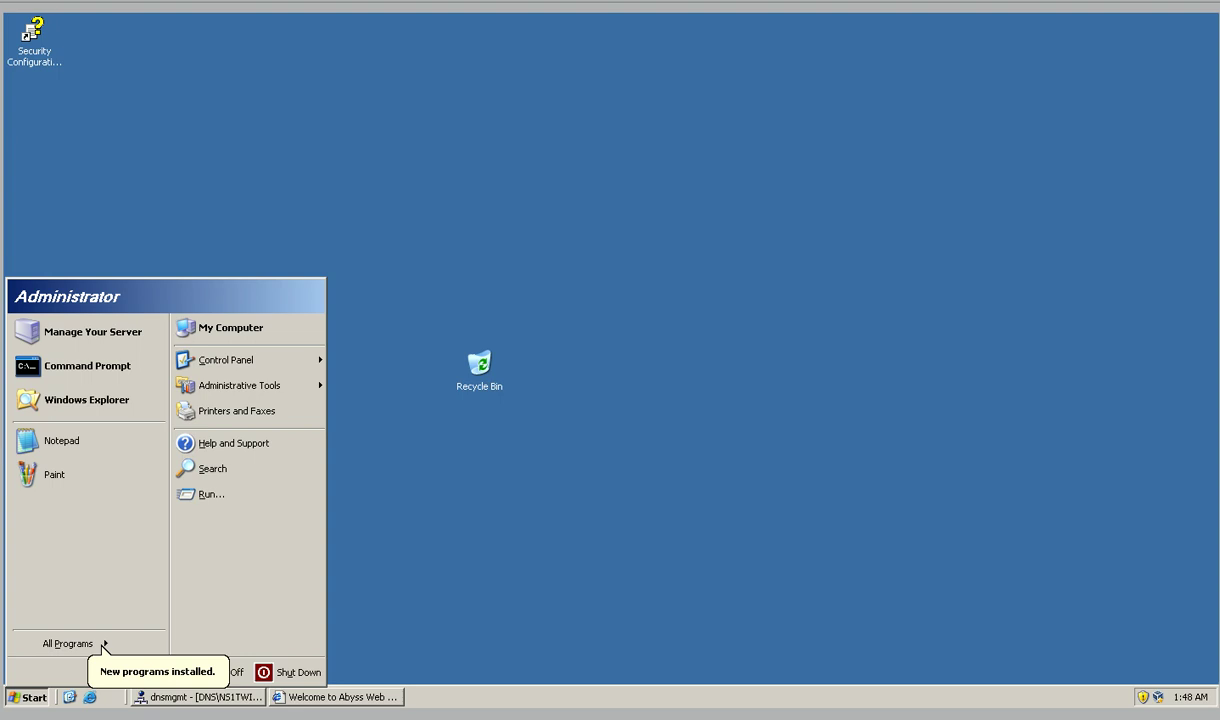
mouse_move(247, 360)
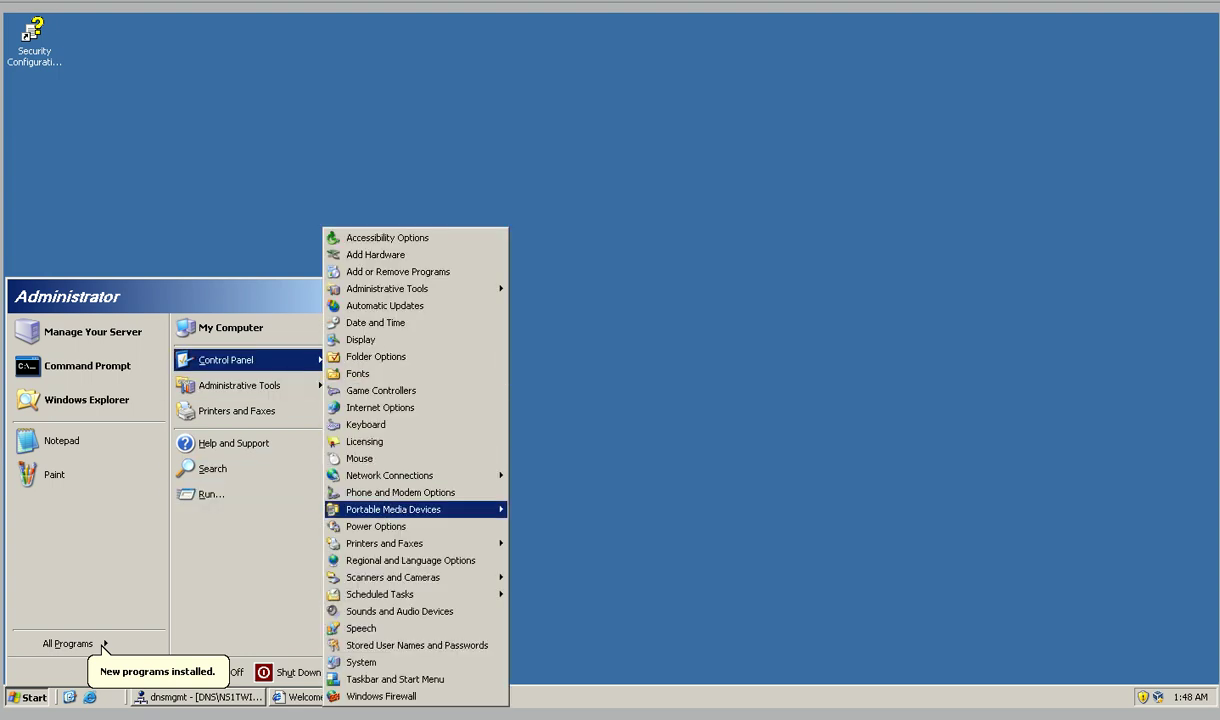
mouse_move(420, 475)
click(574, 491)
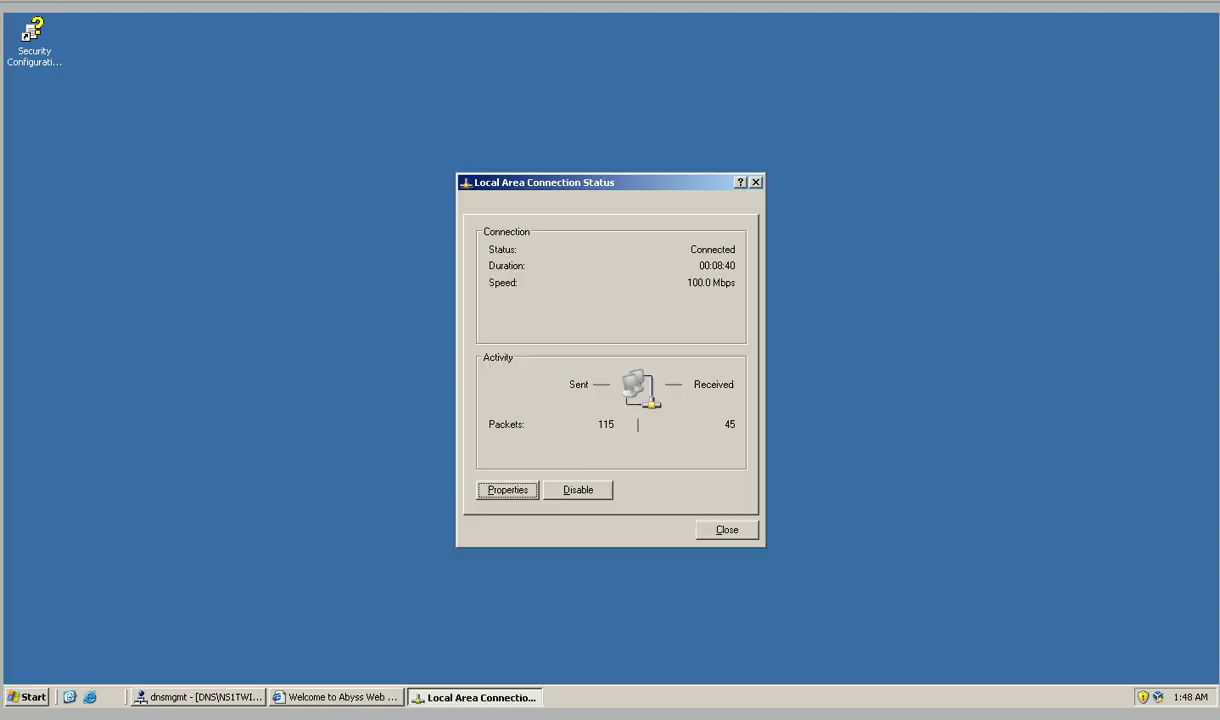
click(507, 489)
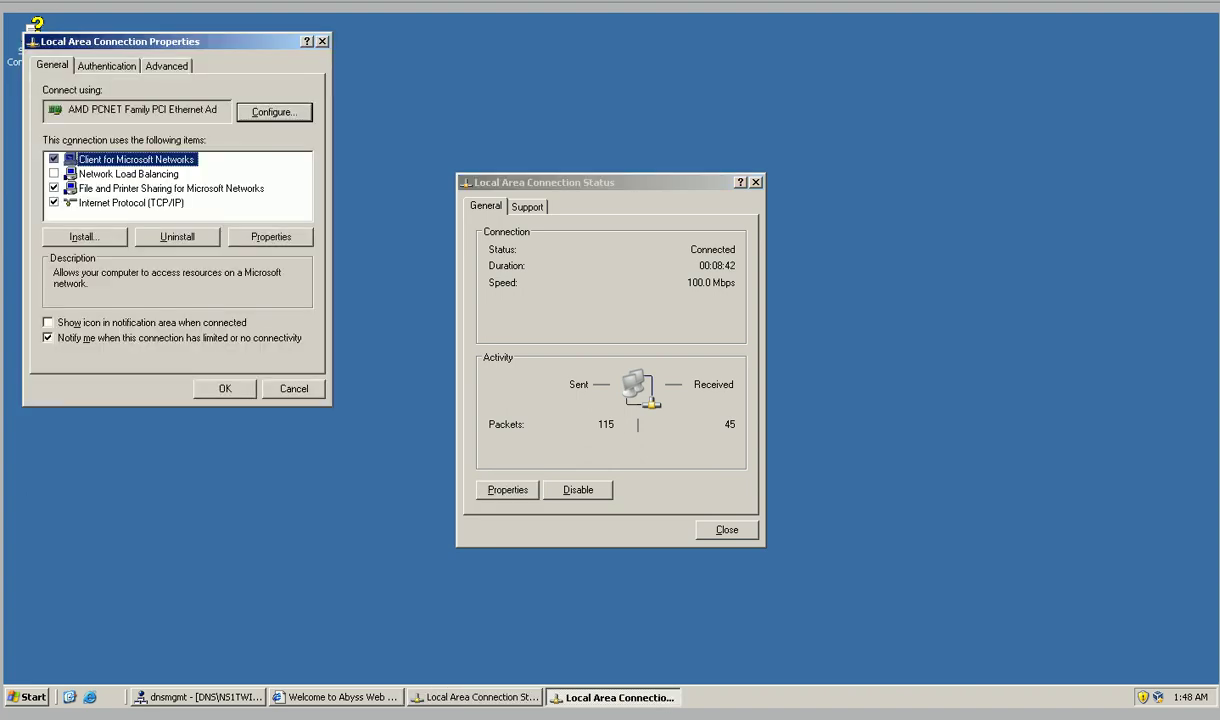
double_click(130, 203)
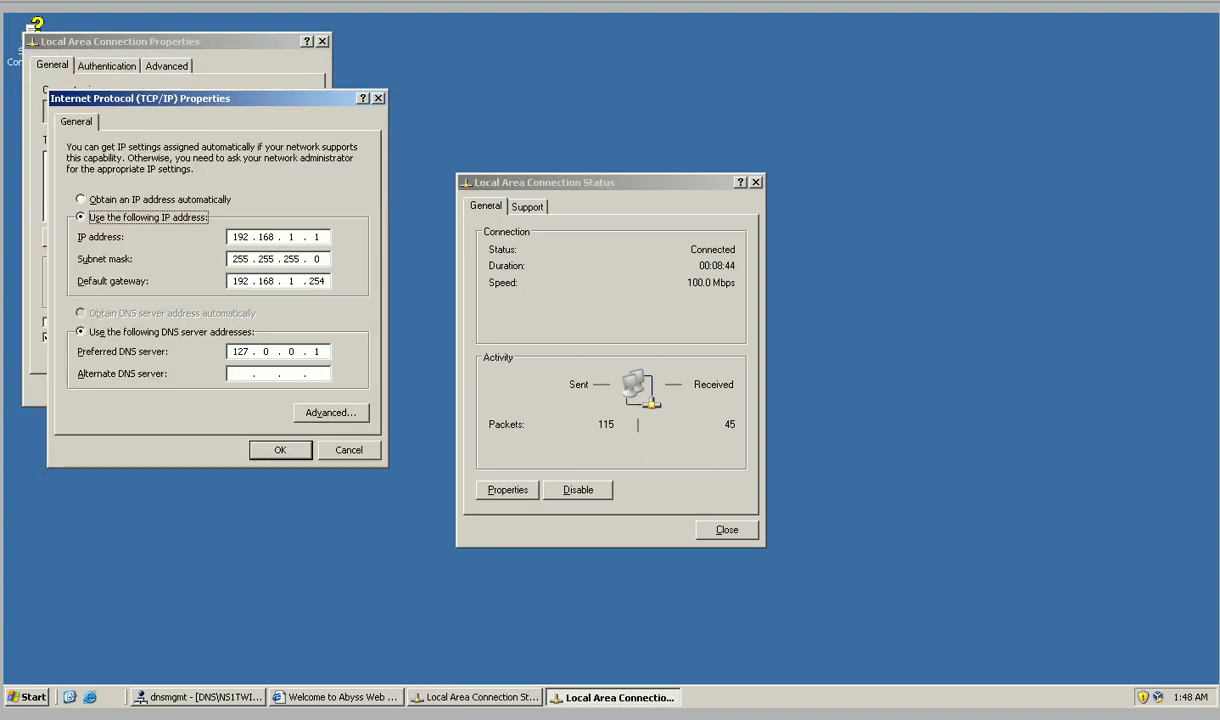
drag(215, 98, 744, 75)
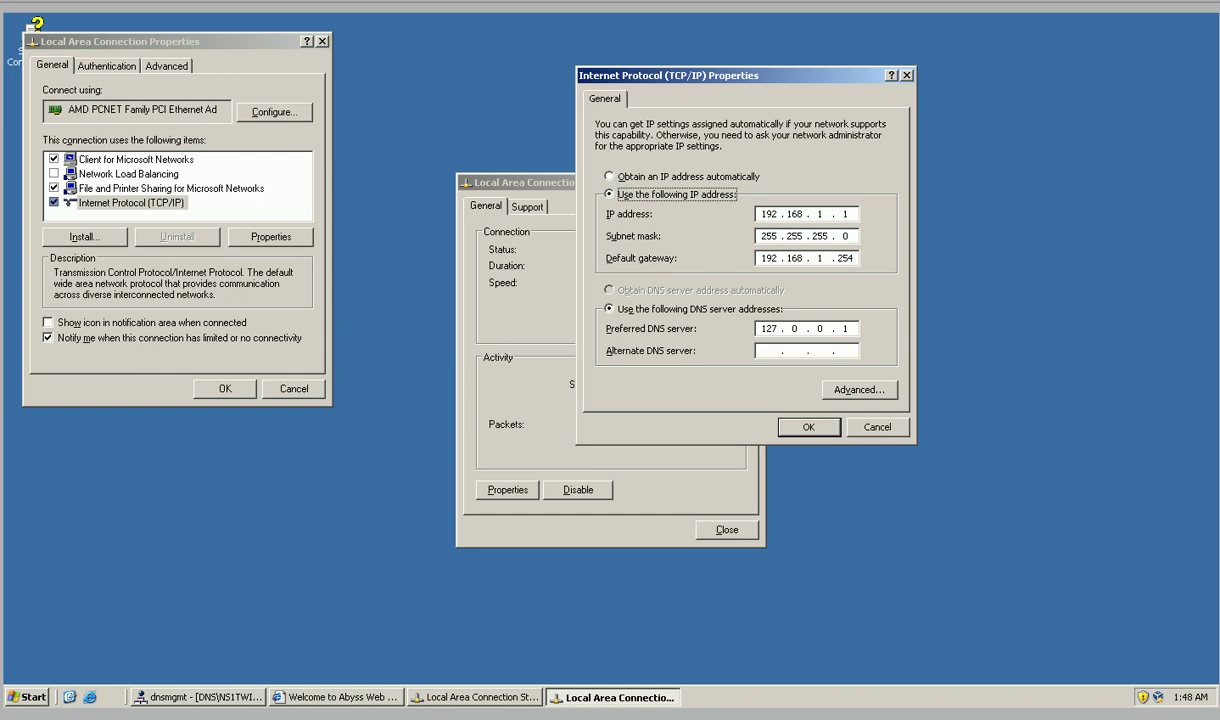
Step: Set the alternate DNS server to 8.8.8.8 and close the Local Area Connection dialogs
click(768, 350)
text(8 . . .)
double_click(769, 350)
text(.8.8.)
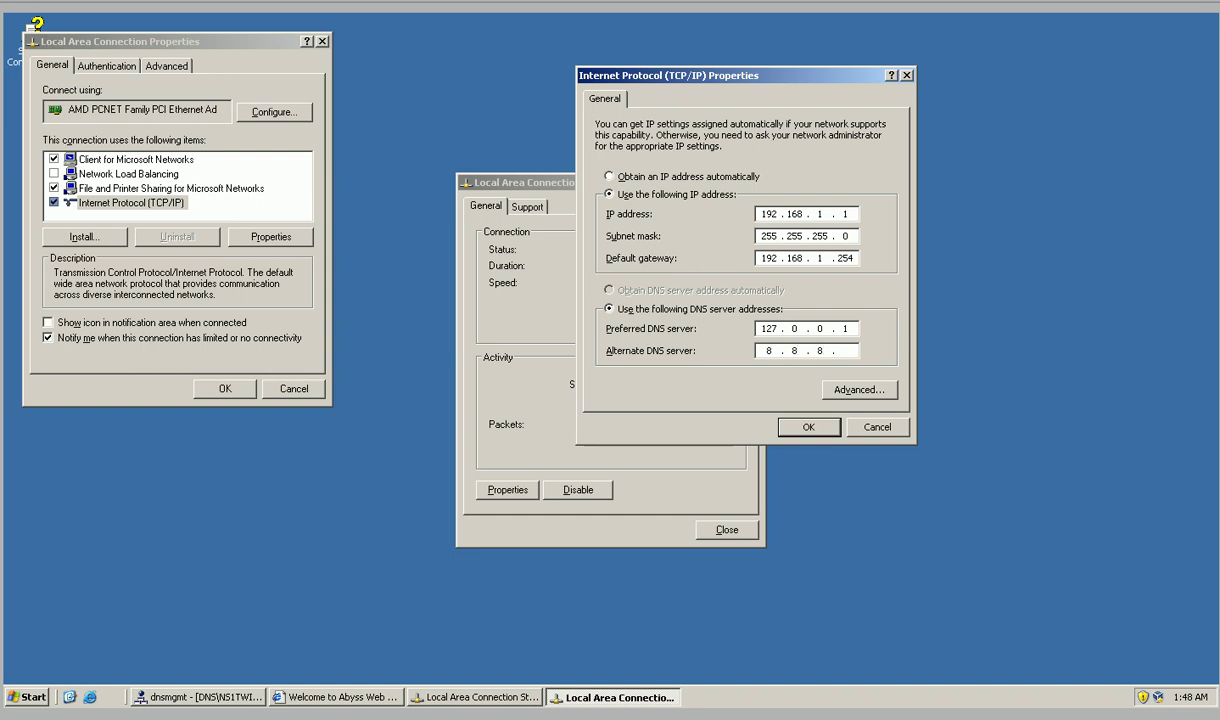
text(8)
key(Return)
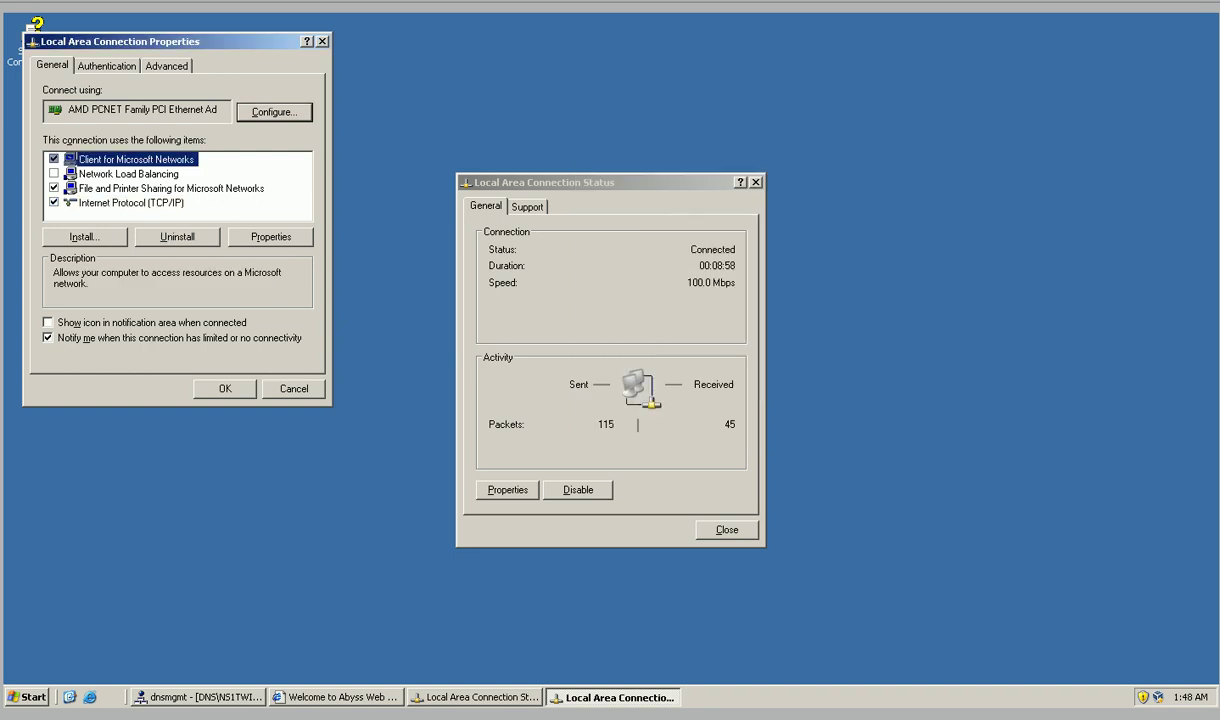
click(726, 529)
key(Return)
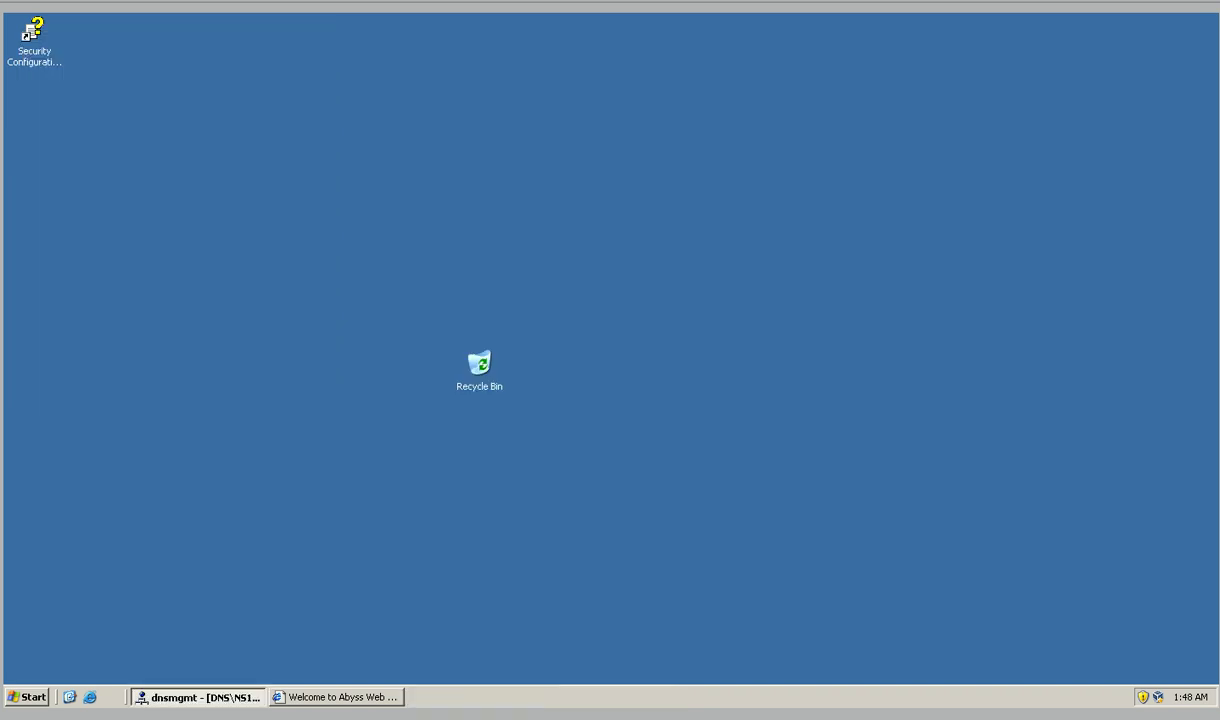
Step: Close the Abyss Web Server page's browser window and switch to the DNS management console
click(336, 697)
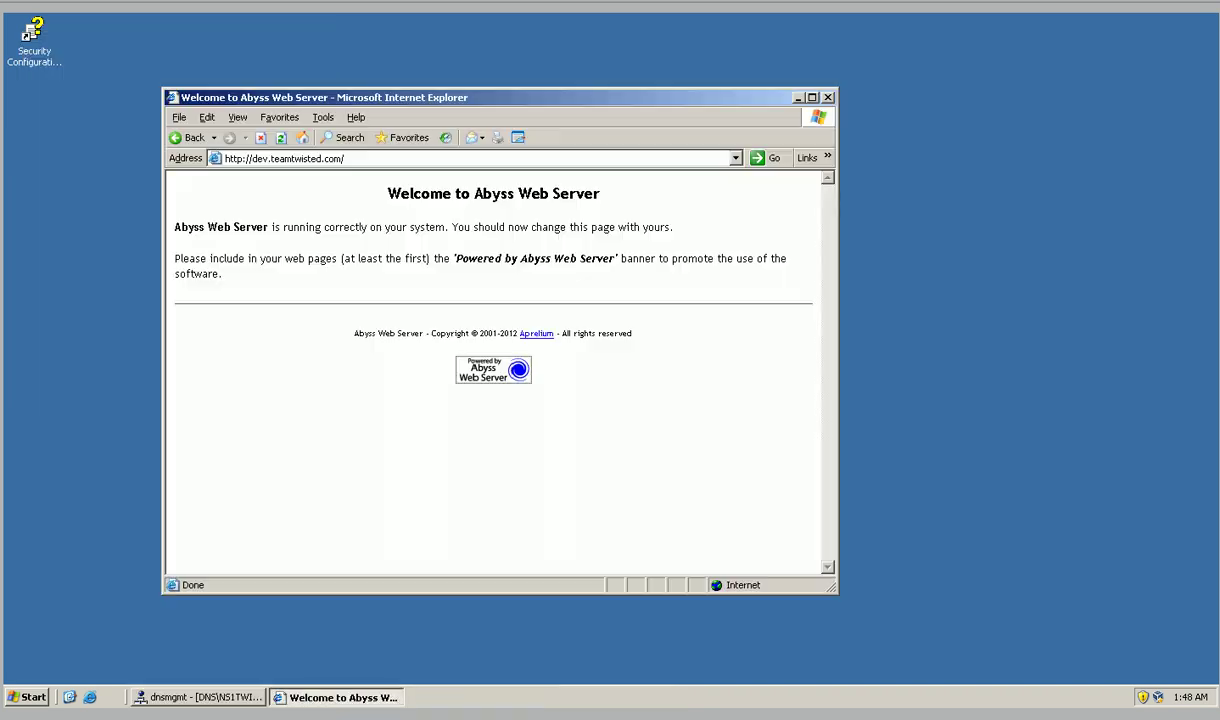
click(828, 98)
key(alt+Tab)
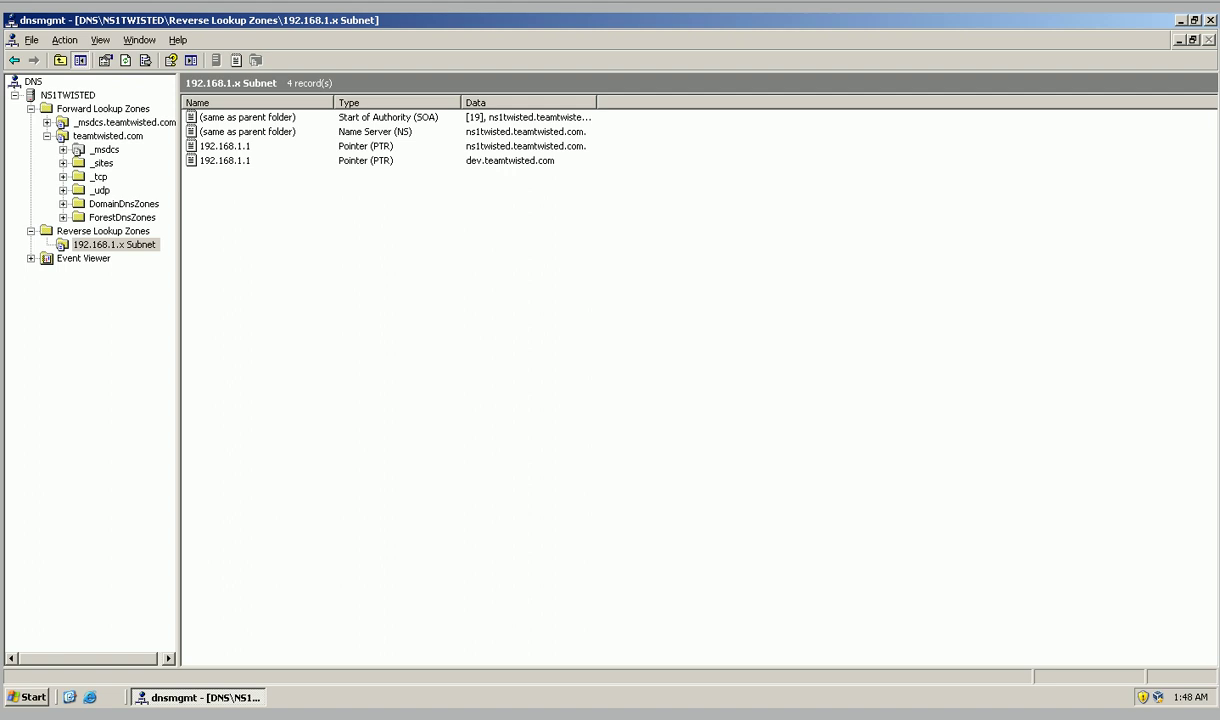
Step: Go from the 192.168.1.x reverse lookup subnet up to the teamtwisted.com forward lookup zone to examine its records
key(Up)
key(Up)
key(Up)
key(Up)
key(Up)
key(Up)
key(Up)
key(Up)
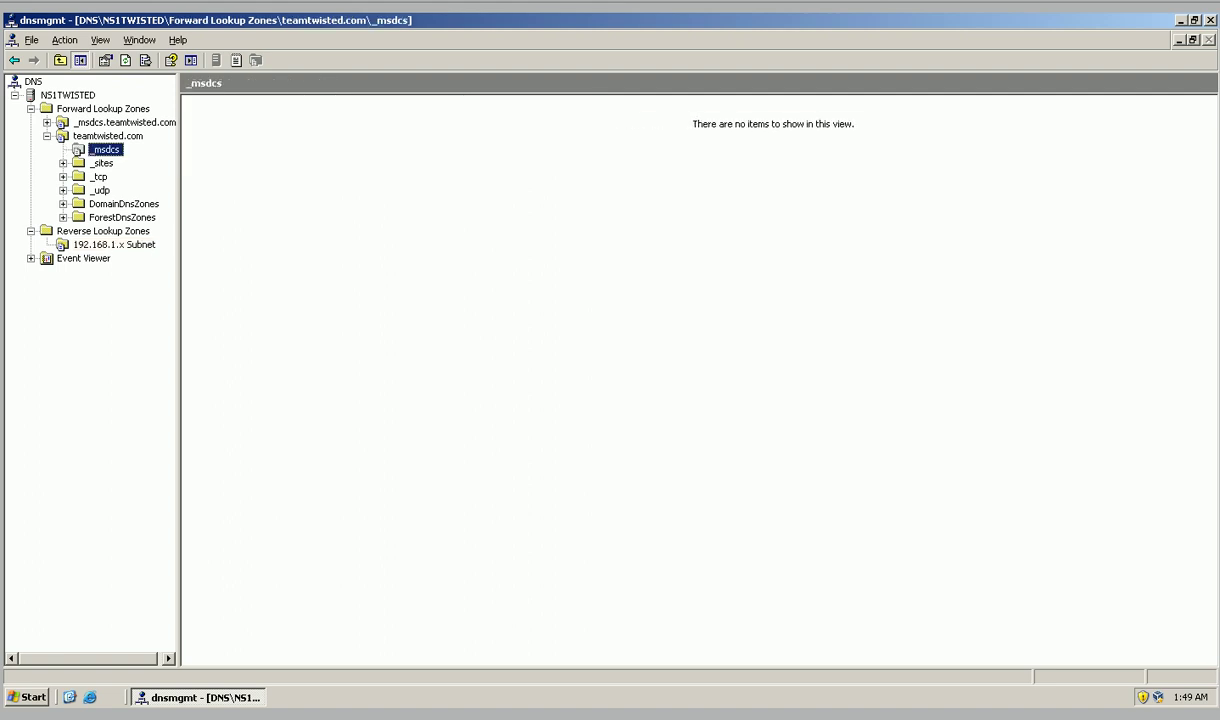
right_click(261, 322)
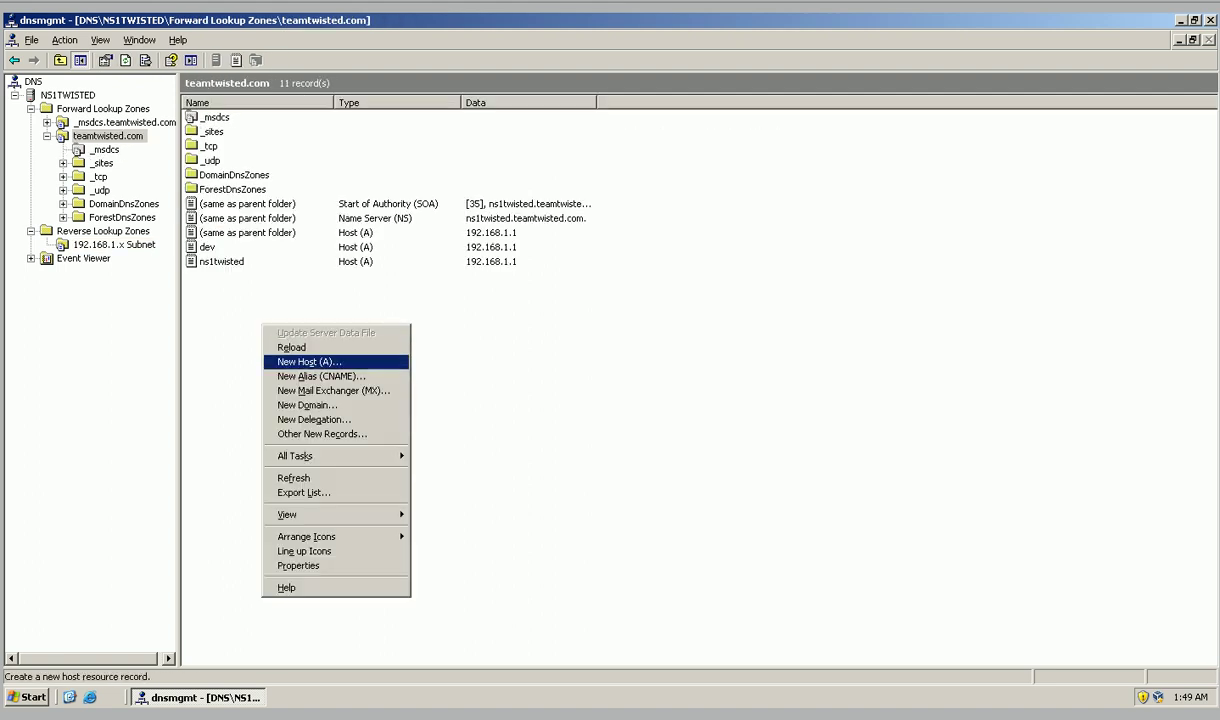
click(308, 361)
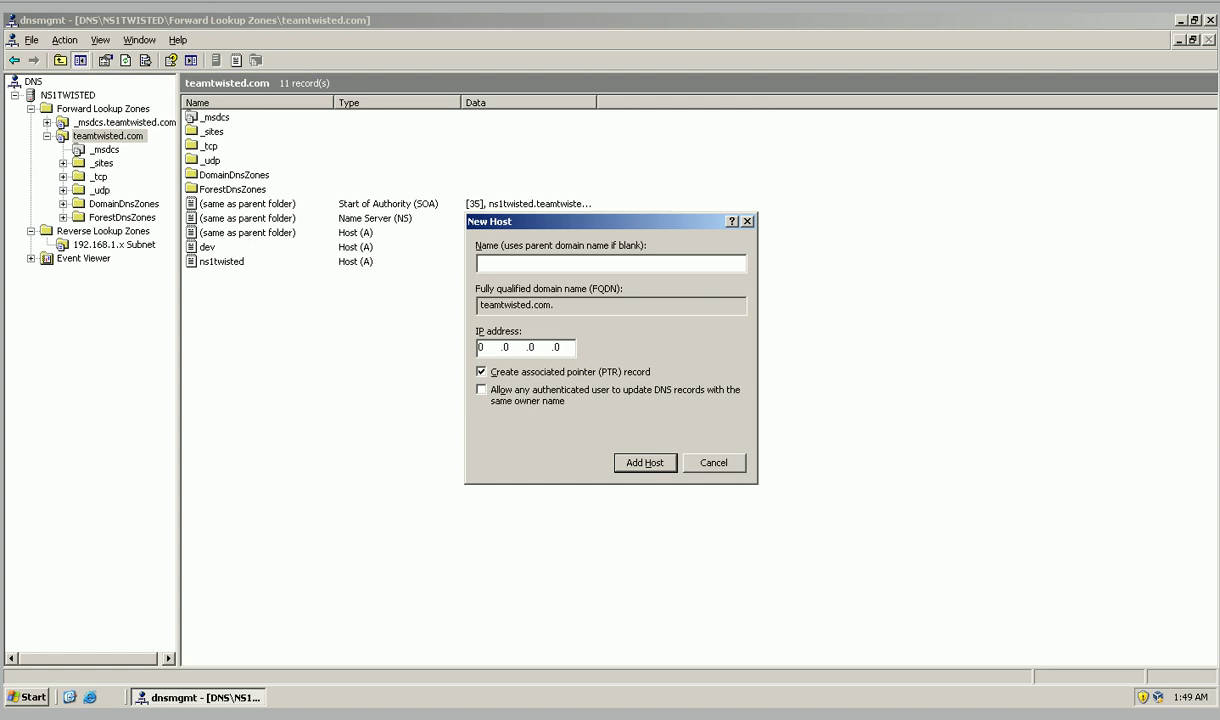
text(dev2)
click(713, 462)
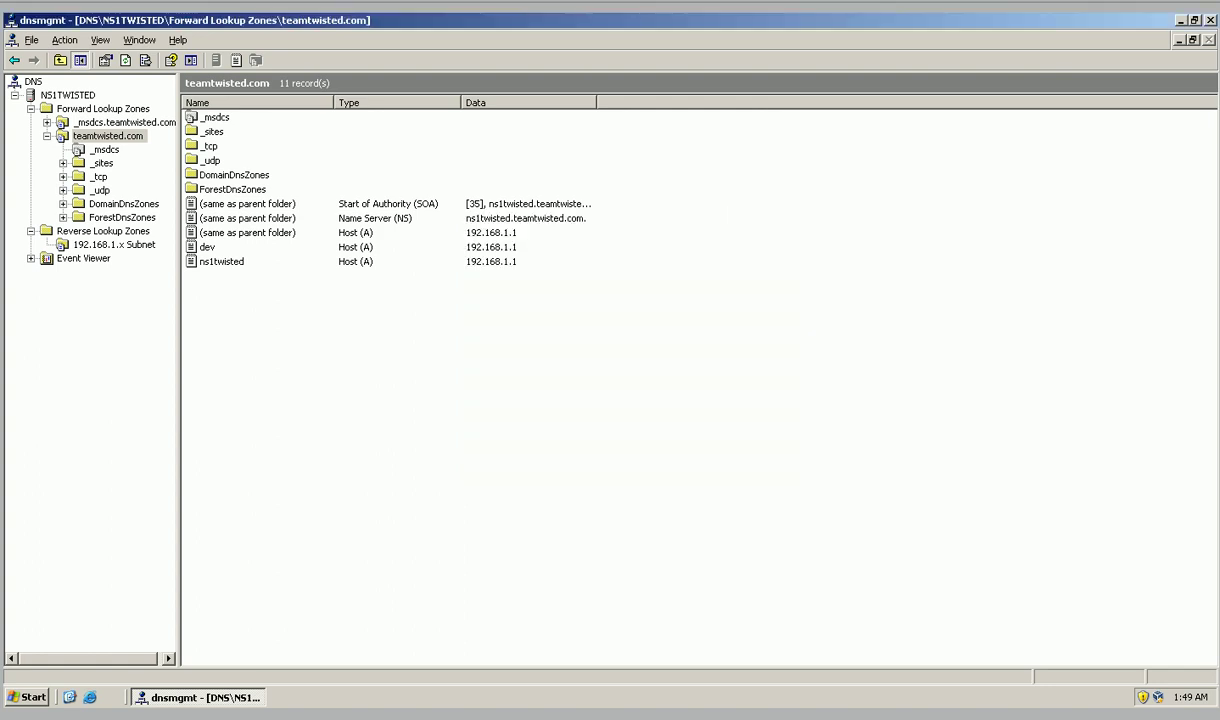